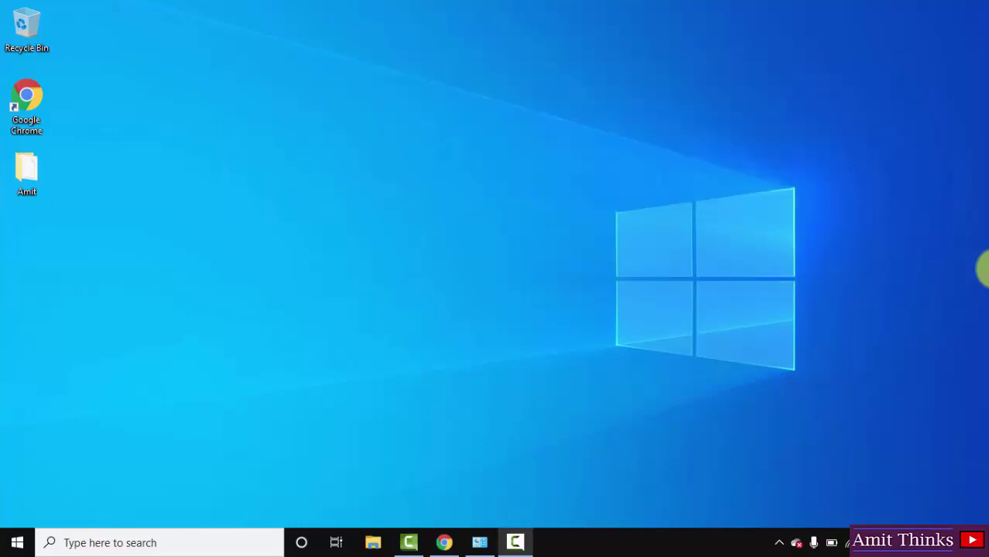
# Step: In Chrome, search Google for 'oracle java' and open the 'Java Software | Oracle India' result
pyautogui.click(446, 544)
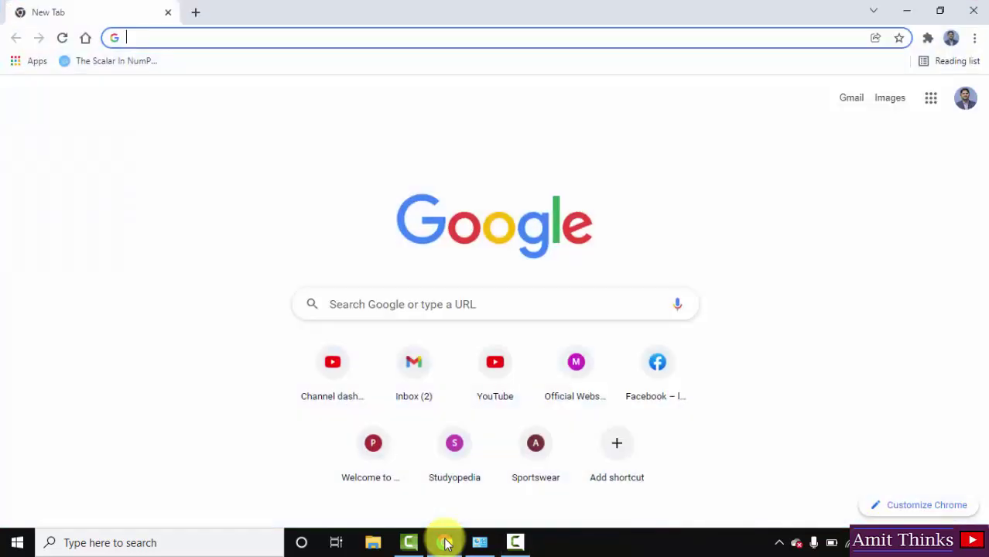
pyautogui.click(416, 303)
pyautogui.write('oracle java')
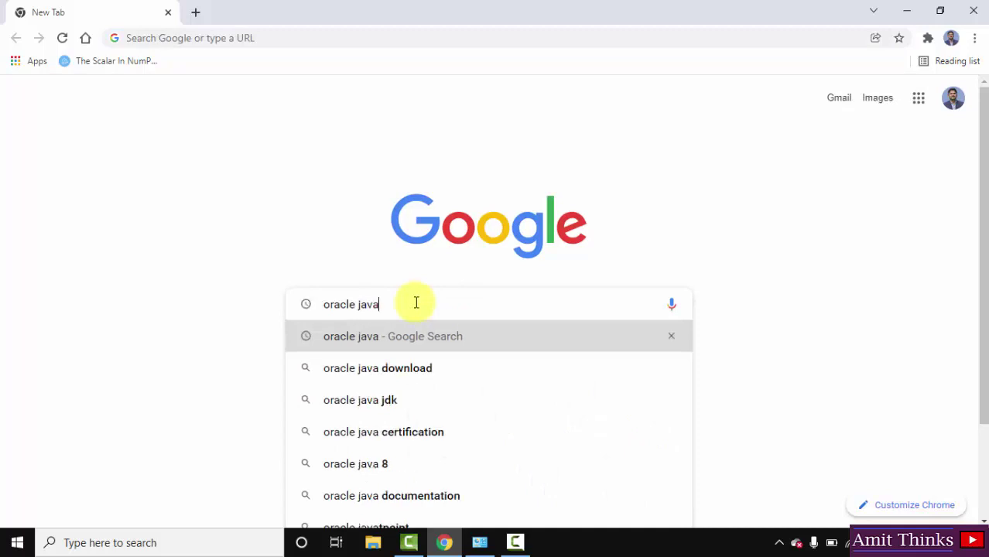
pyautogui.press('Return')
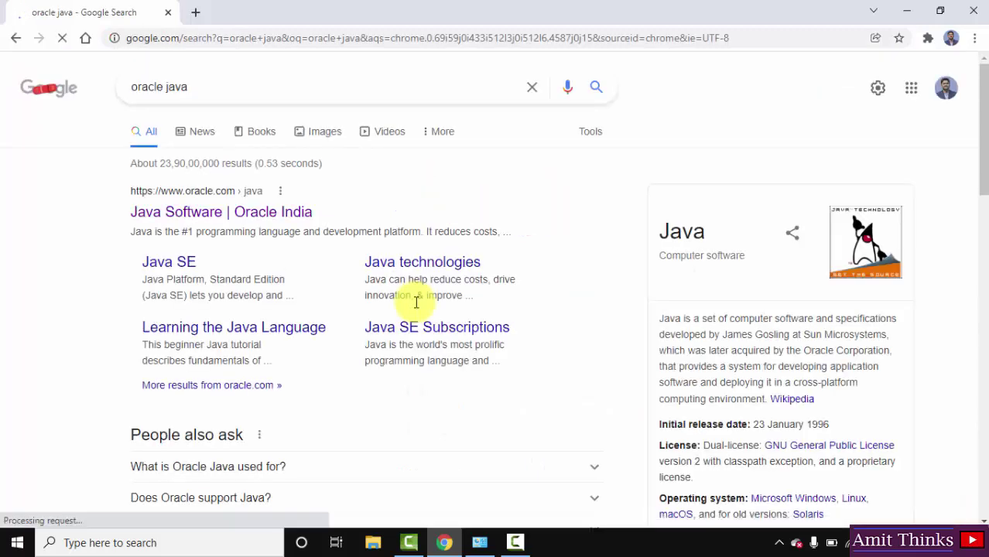
pyautogui.click(265, 220)
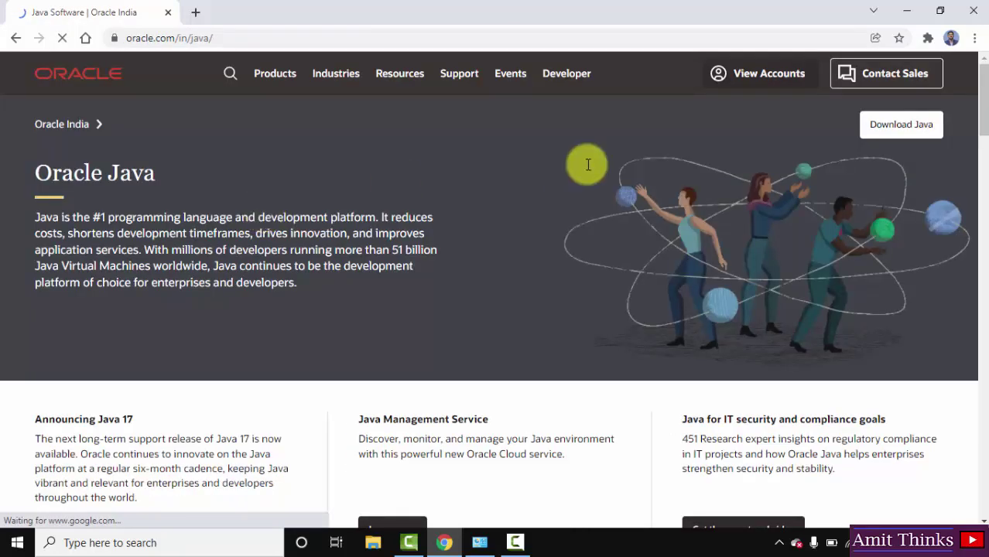
# Step: Go to the Java downloads page and list the JDK 17.0.2 downloads for Windows
pyautogui.click(902, 135)
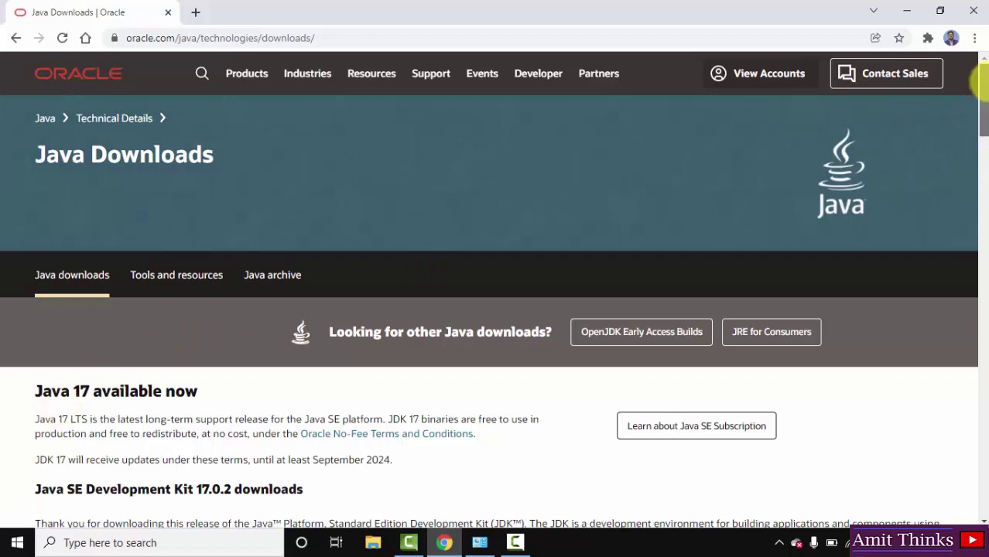
pyautogui.moveTo(980, 81); pyautogui.dragTo(981, 138)
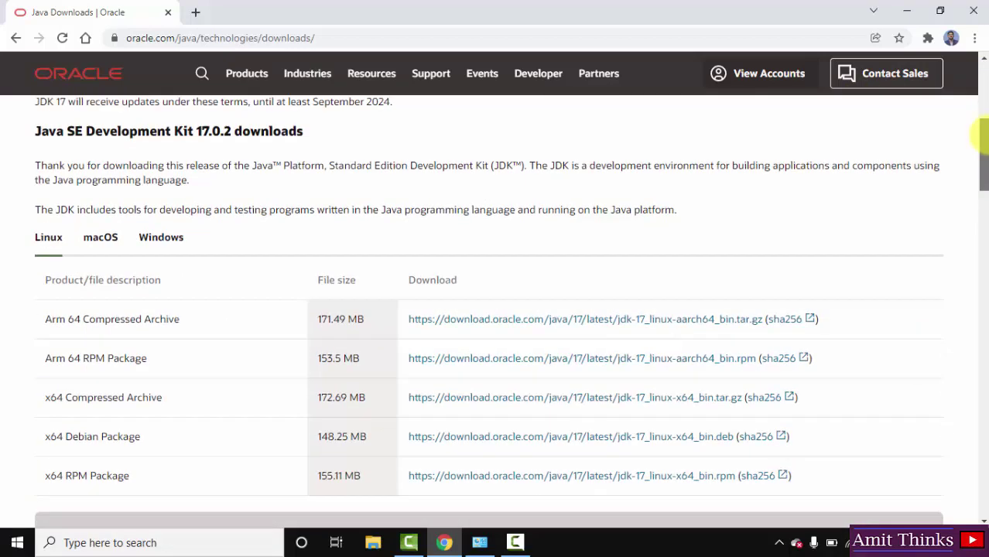
pyautogui.doubleClick(209, 130)
pyautogui.click(320, 163)
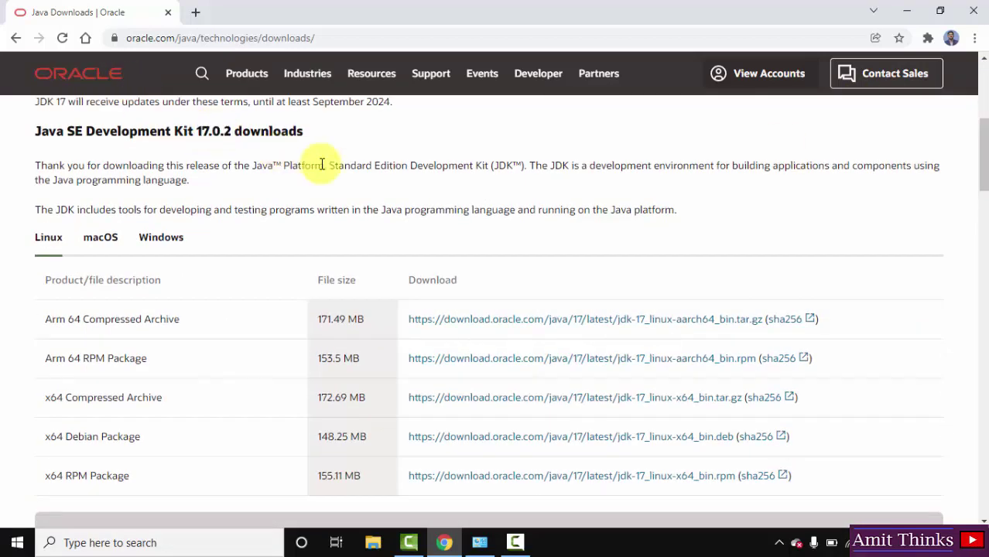
pyautogui.click(175, 239)
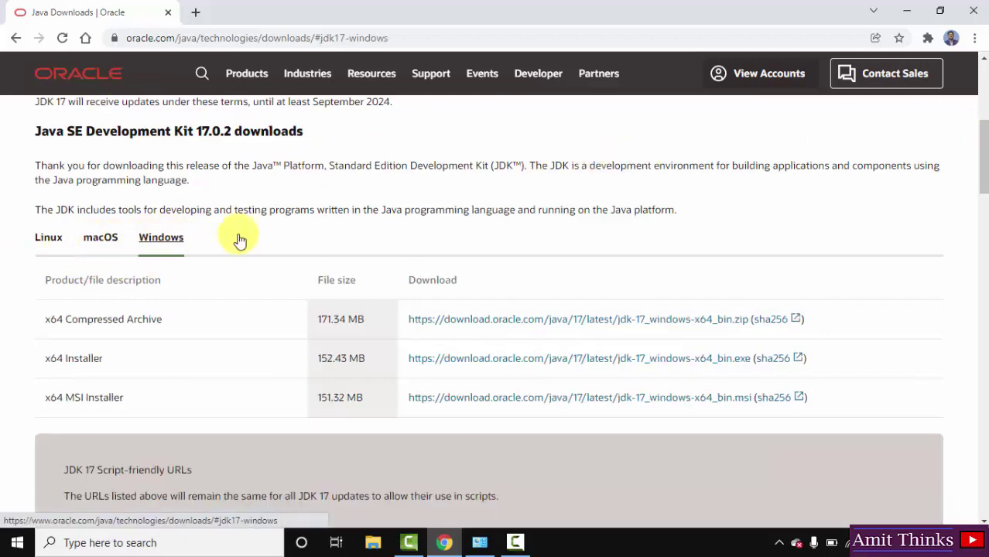
# Step: Download the x64 Windows installer .exe, launch it, and minimize Chrome
pyautogui.moveTo(981, 161); pyautogui.dragTo(980, 174)
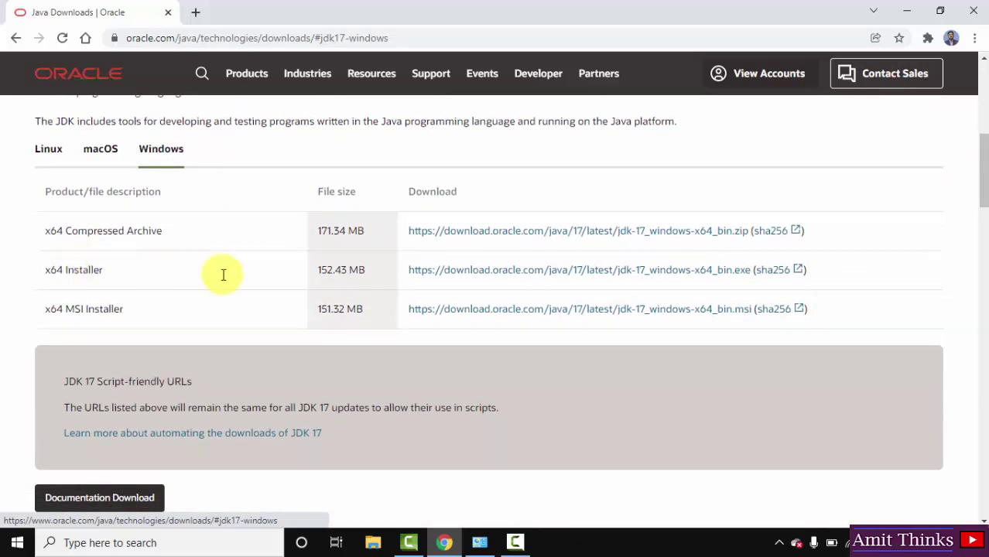
pyautogui.click(641, 277)
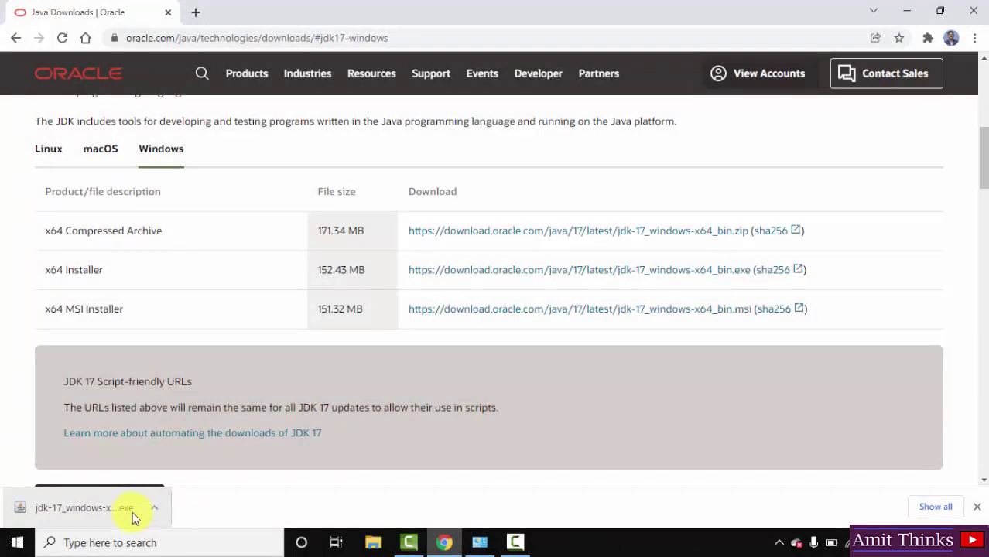
pyautogui.click(133, 516)
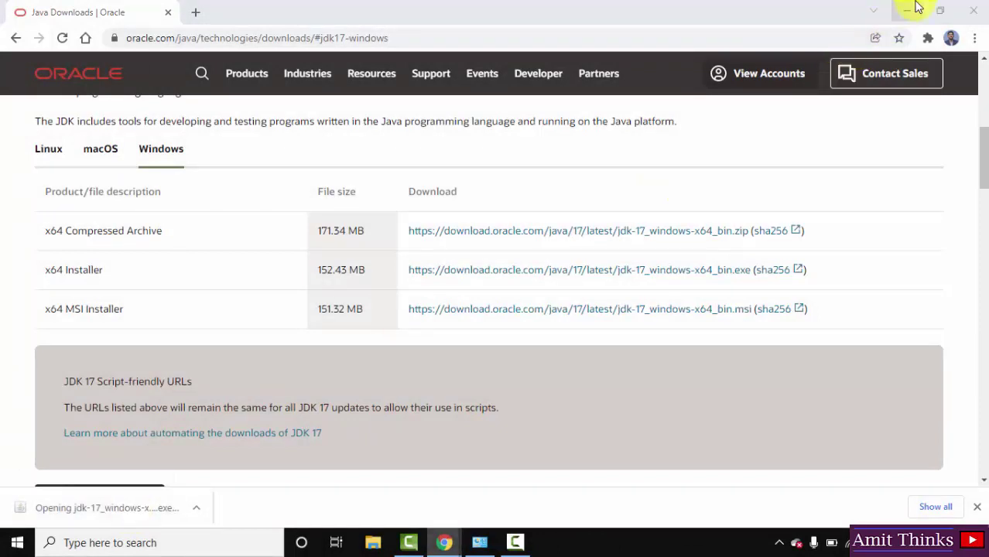
pyautogui.click(915, 8)
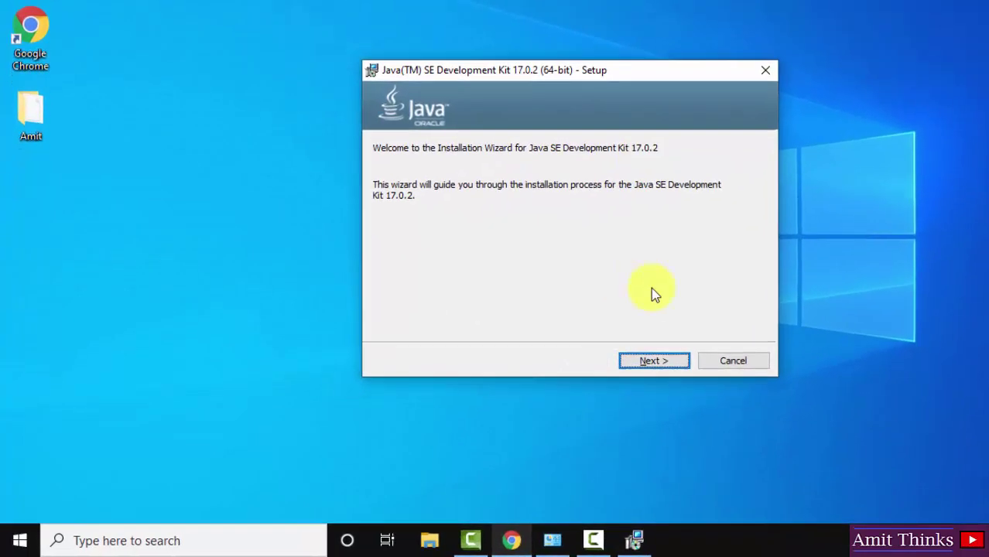
# Step: Install JDK 17.0.2 into the default C:\Program Files\Java\jdk-17.0.2\ folder and close the wizard
pyautogui.click(692, 350)
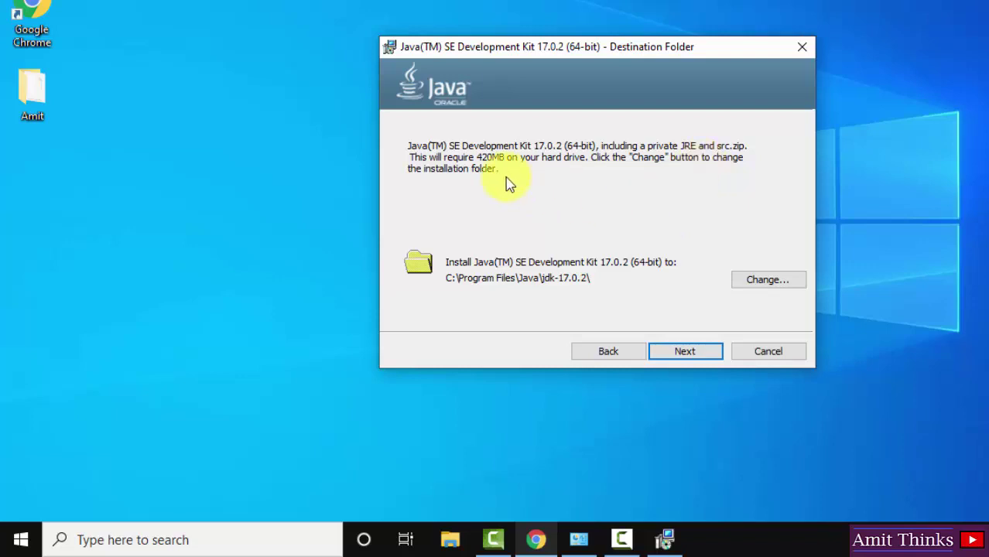
pyautogui.click(685, 353)
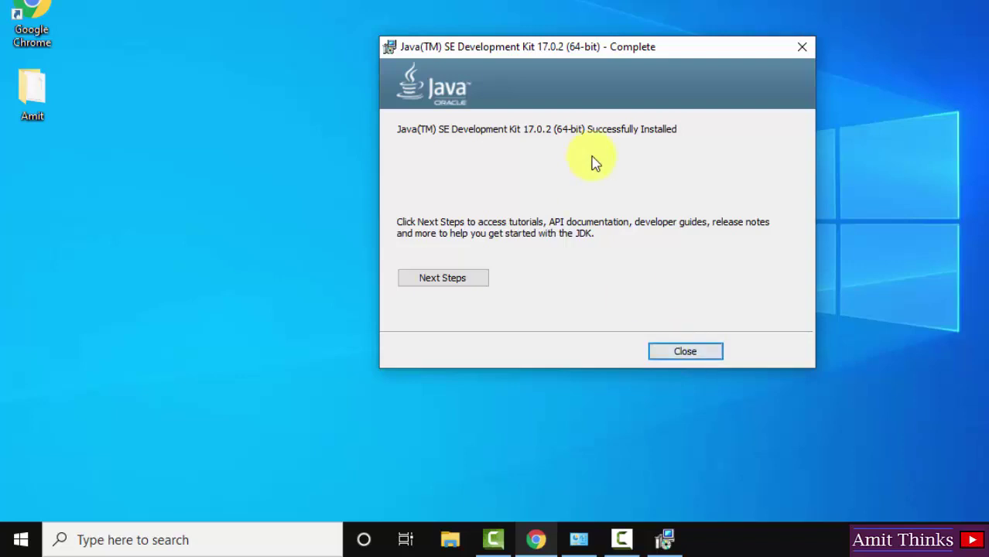
pyautogui.click(686, 352)
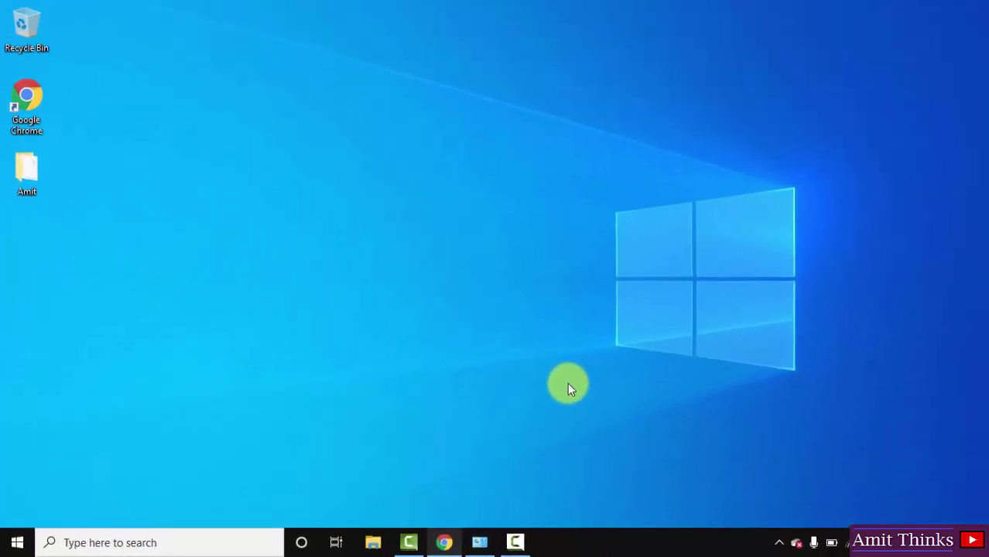
# Step: Browse in File Explorer to C:\Program Files\Java\jdk-17.0.2\bin
pyautogui.click(372, 542)
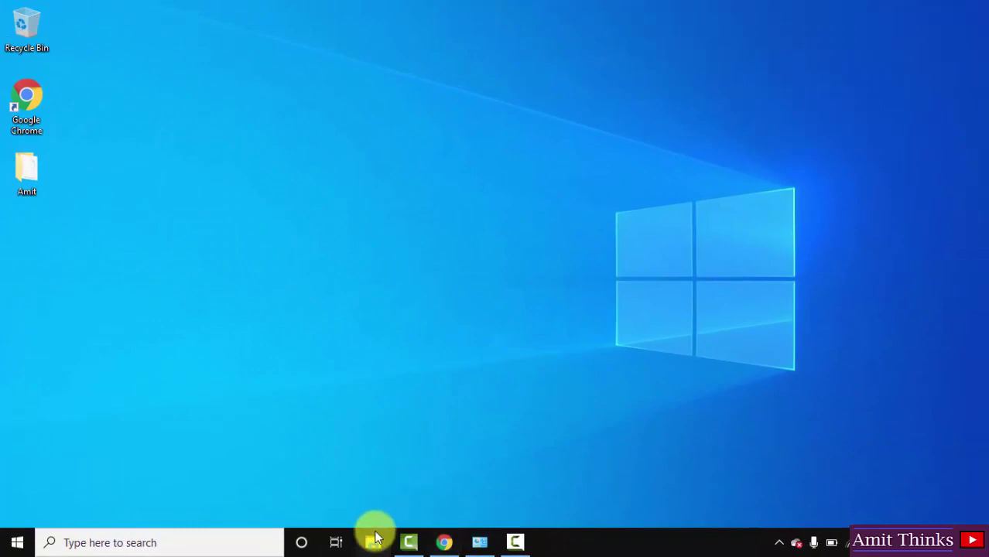
pyautogui.doubleClick(282, 358)
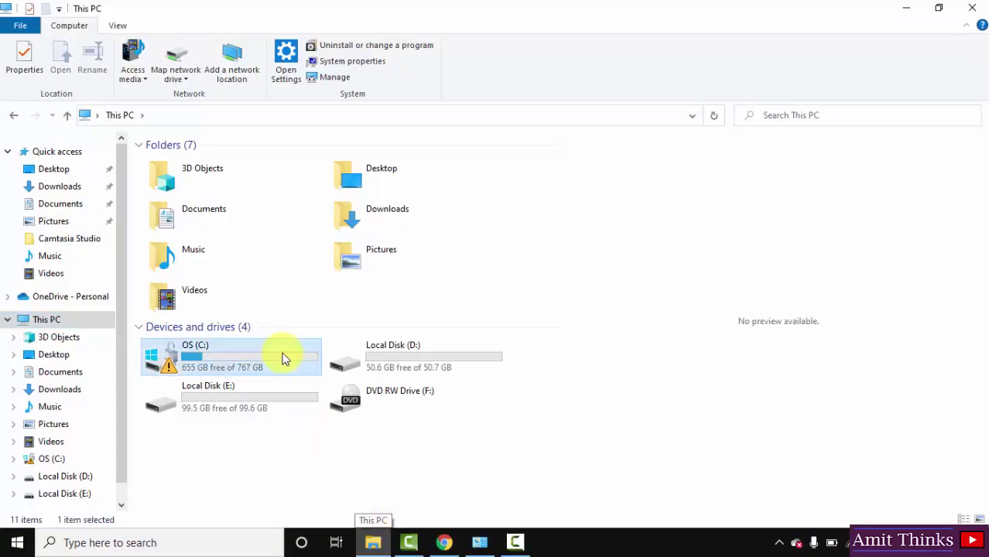
pyautogui.doubleClick(200, 253)
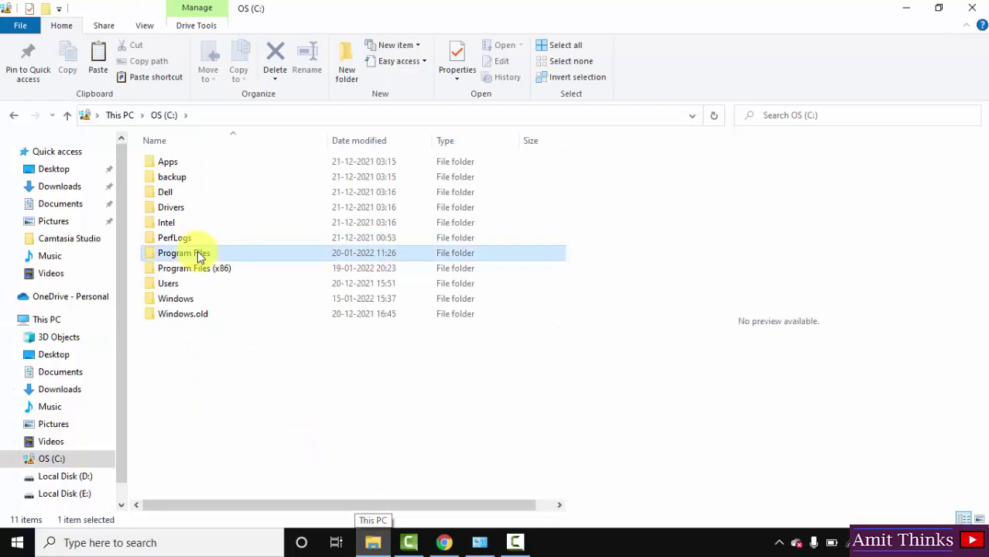
pyautogui.doubleClick(189, 268)
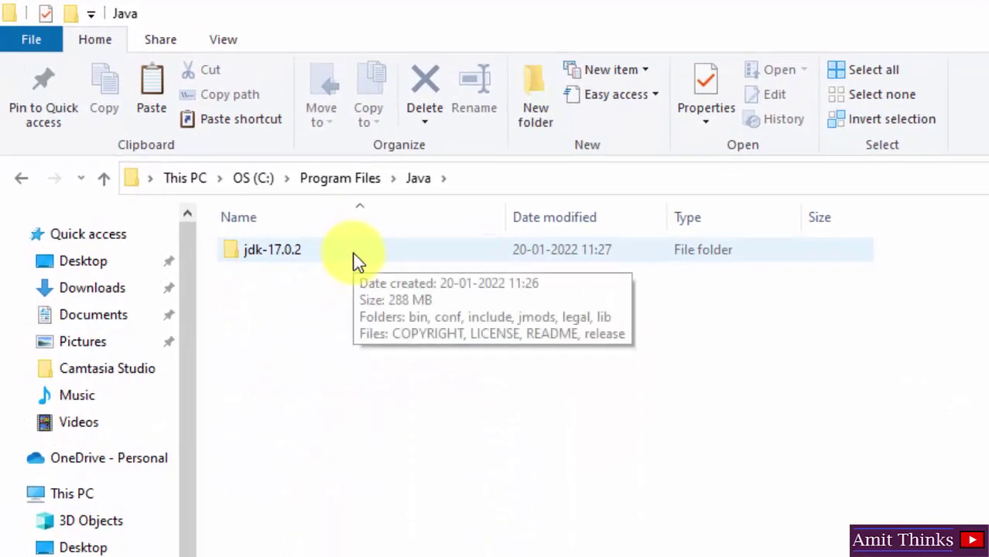
pyautogui.doubleClick(347, 252)
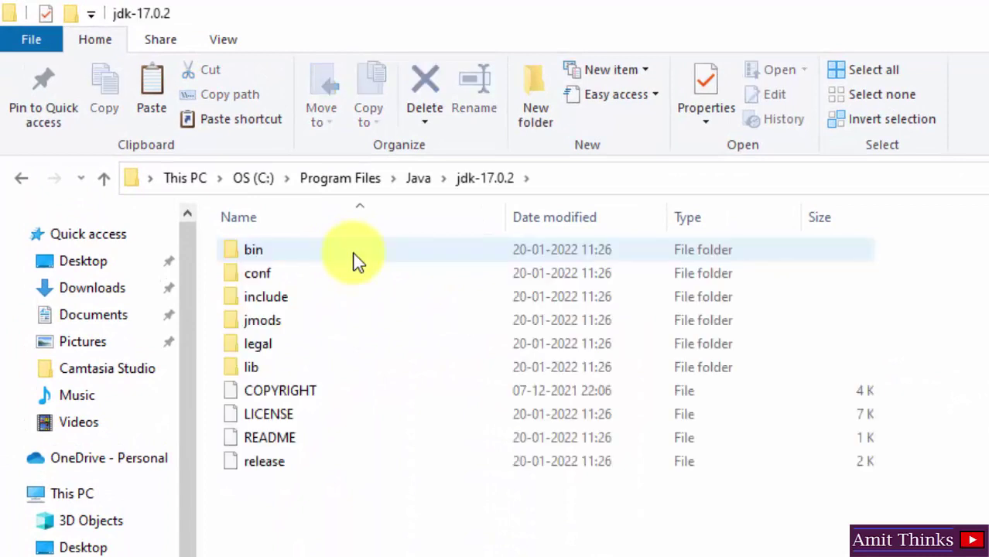
pyautogui.doubleClick(353, 254)
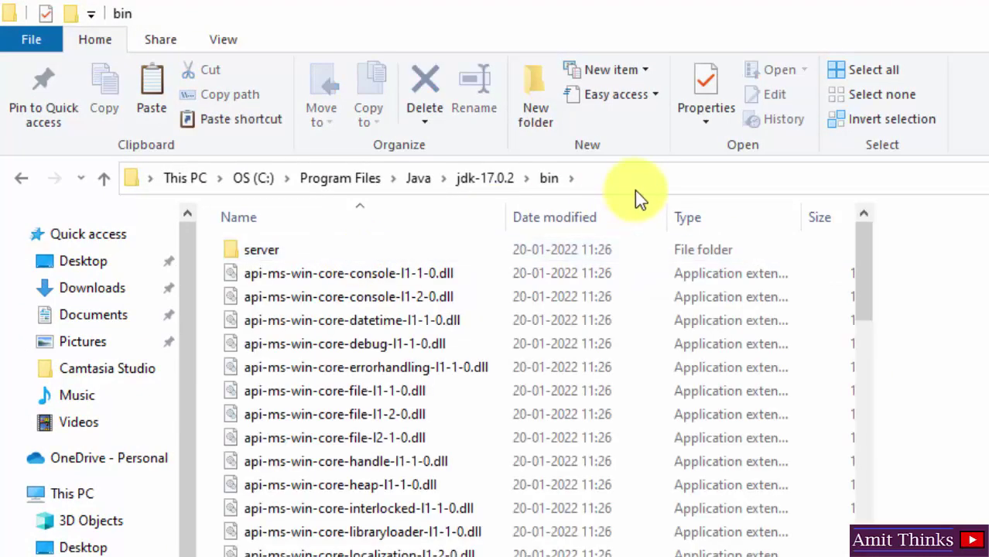
# Step: Copy the bin folder path from the address bar and minimize Explorer
pyautogui.click(635, 189)
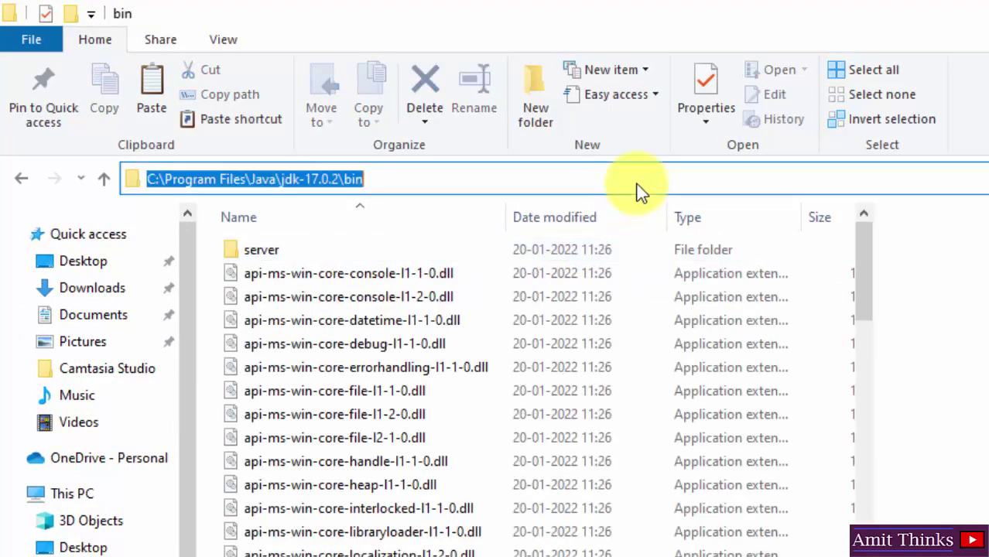
pyautogui.rightClick(287, 178)
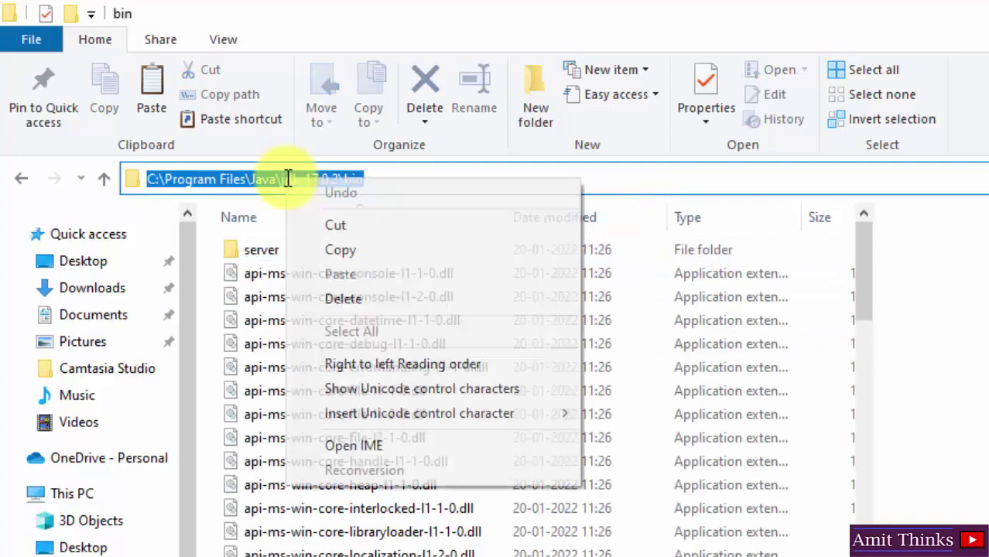
pyautogui.click(364, 255)
pyautogui.click(911, 11)
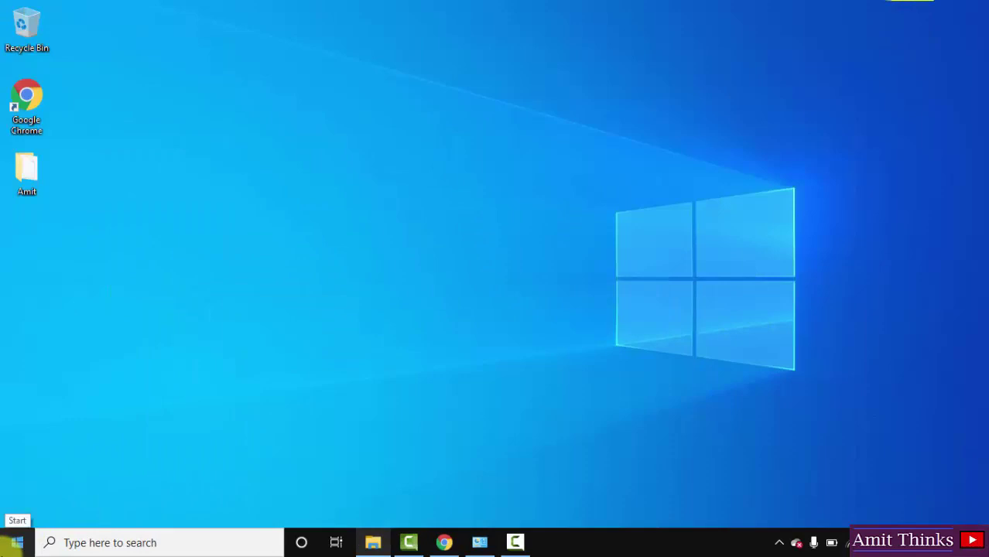
# Step: Search Start for 'environment variables', open Environment Variables, and open the system Path variable
pyautogui.click(15, 542)
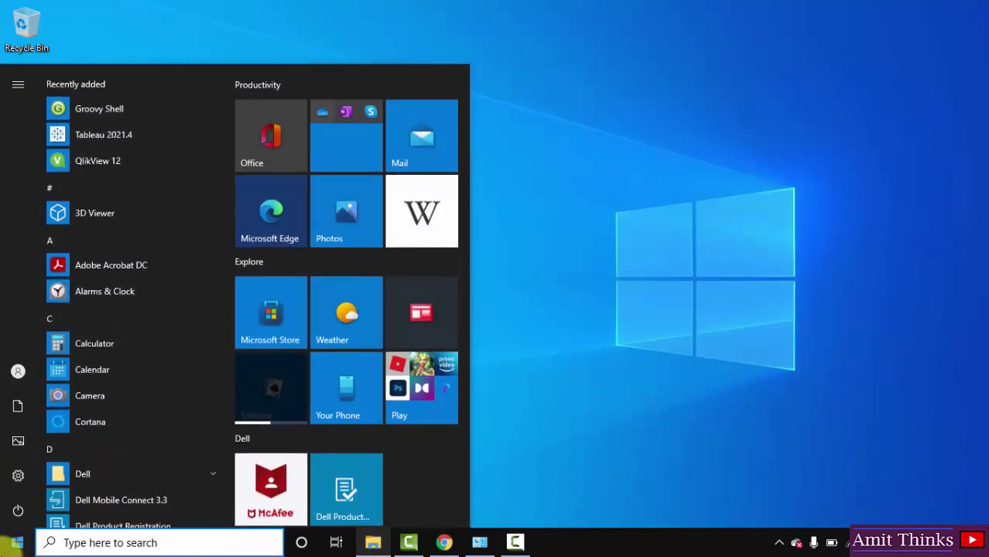
pyautogui.write('environment')
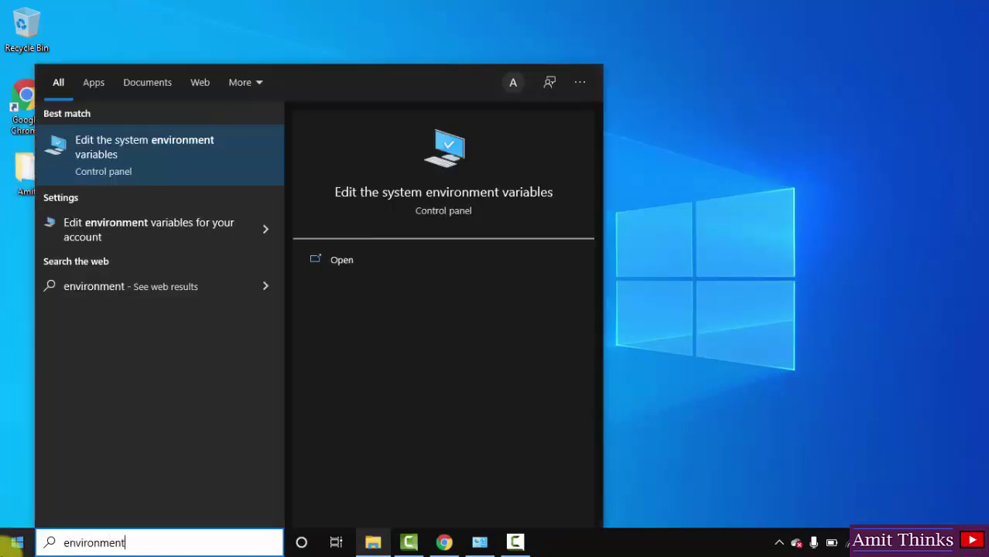
pyautogui.write(' variables')
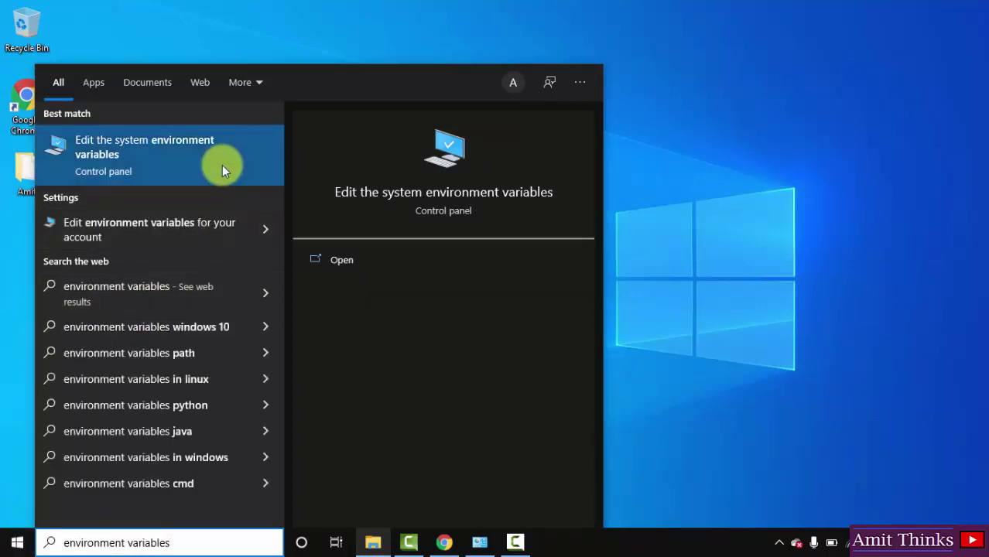
pyautogui.click(392, 261)
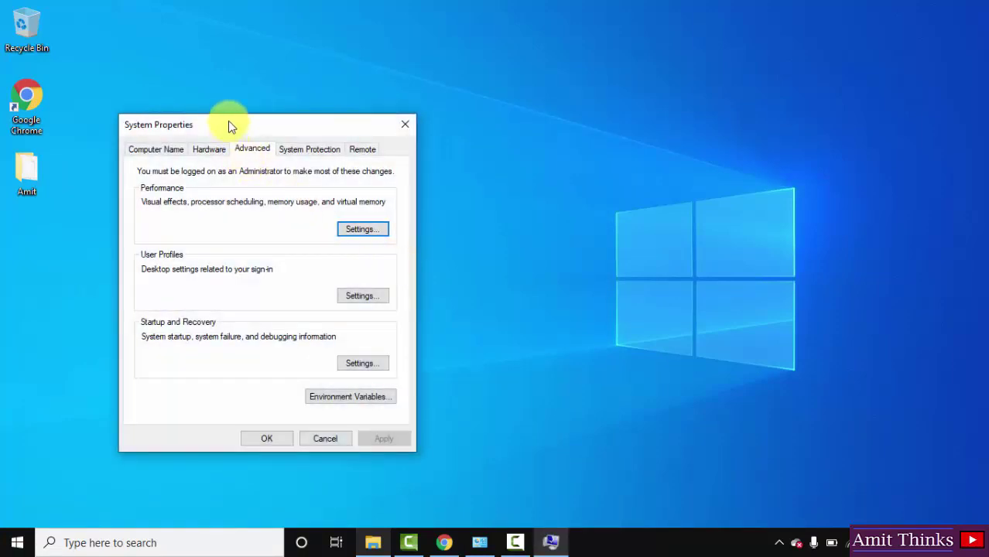
pyautogui.click(386, 398)
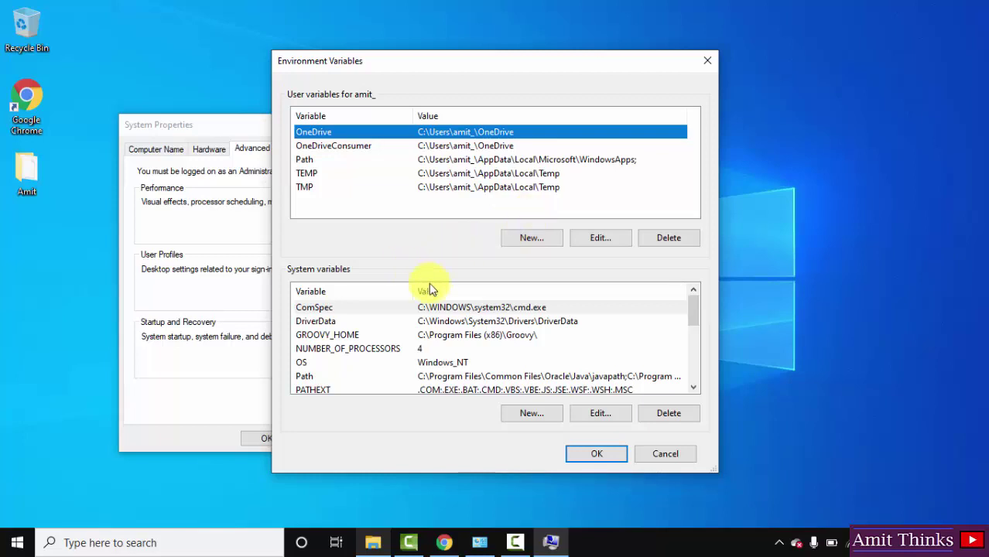
pyautogui.click(561, 377)
pyautogui.click(692, 387)
pyautogui.click(692, 387)
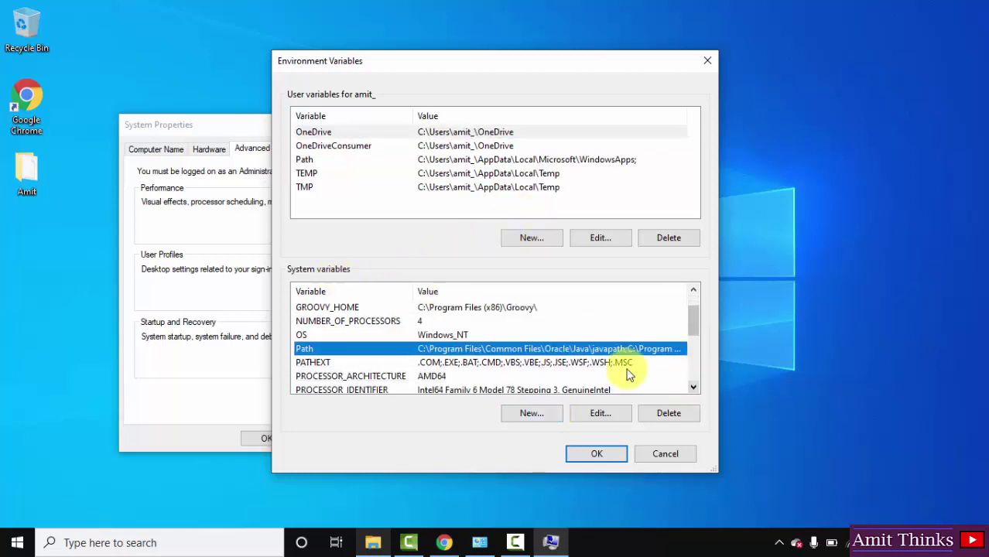
# Step: Add a new Path entry by pasting C:\Program Files\Java\jdk-17.0.2\bin
pyautogui.doubleClick(560, 354)
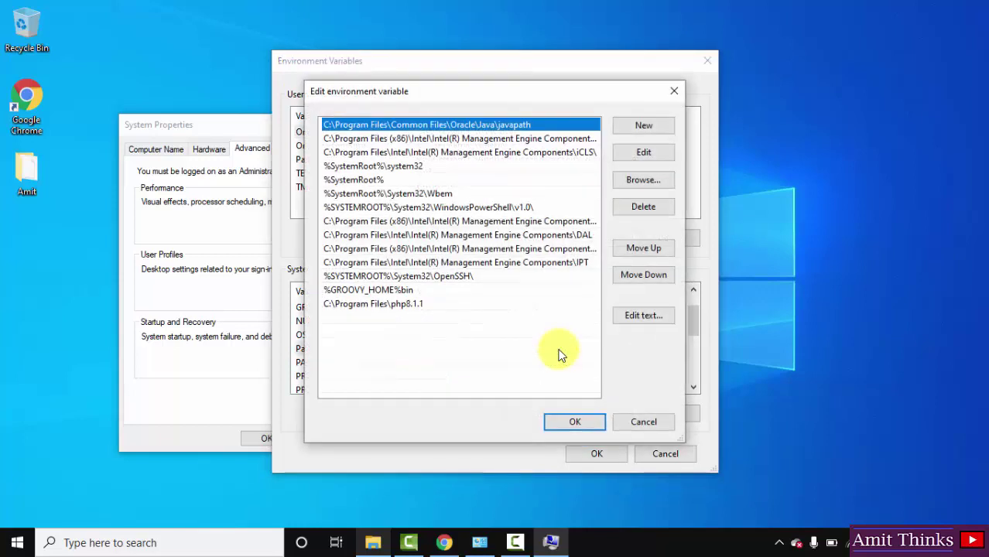
pyautogui.click(667, 127)
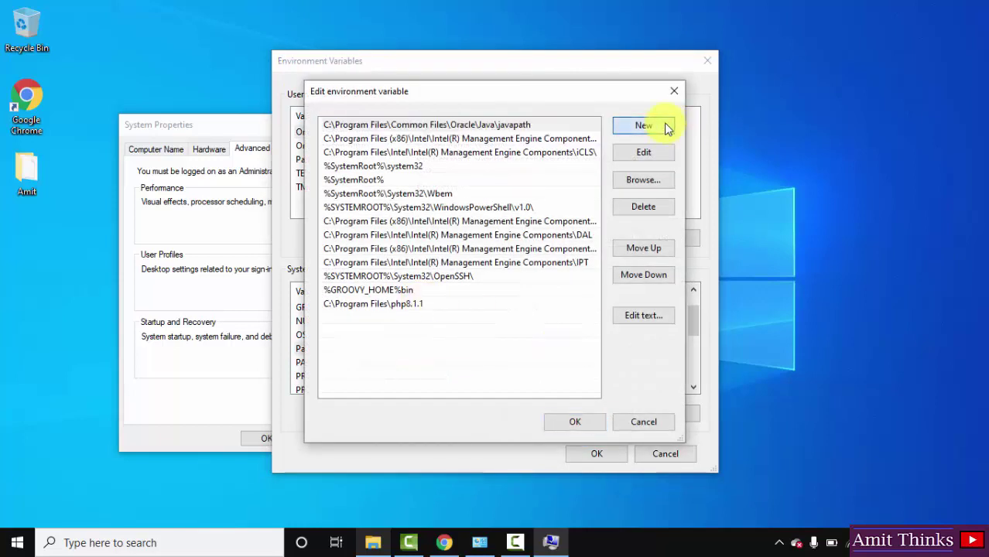
pyautogui.rightClick(333, 320)
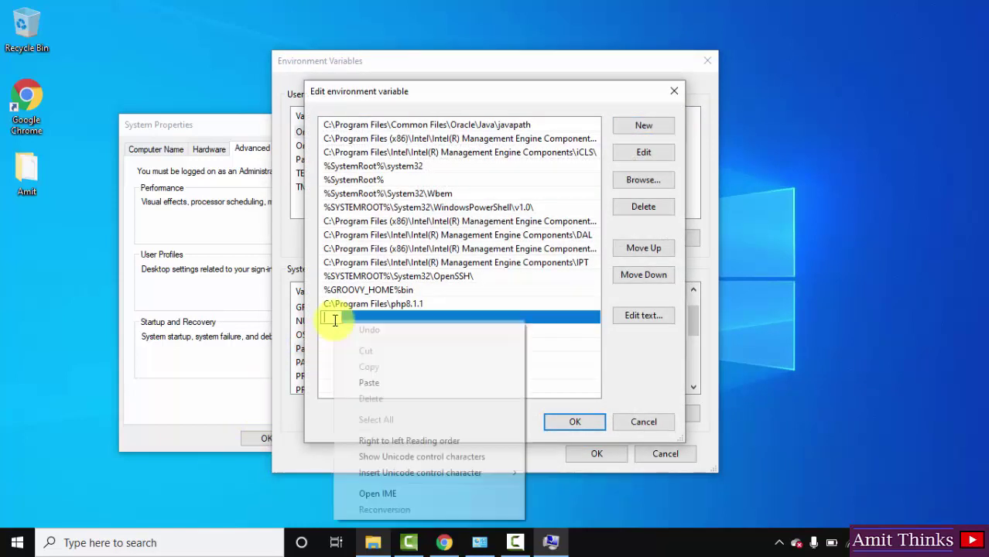
pyautogui.click(383, 382)
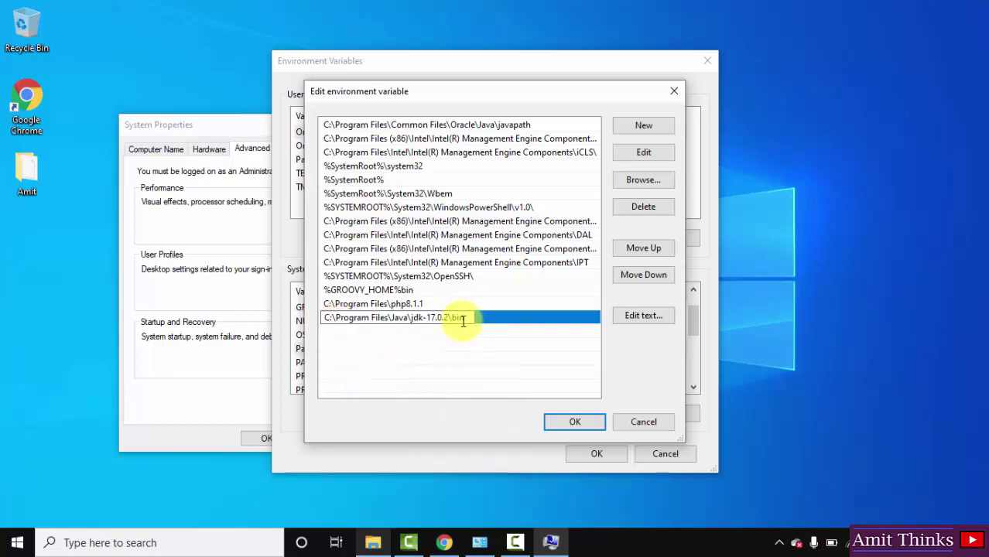
# Step: Check the pasted entry against the bin folder in Explorer, then confirm the Path changes
pyautogui.click(377, 544)
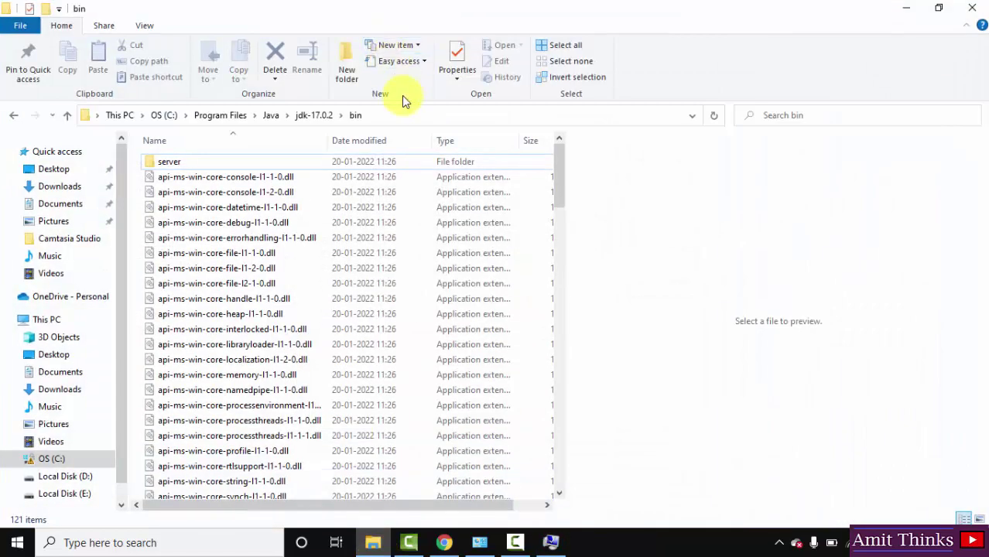
pyautogui.click(397, 113)
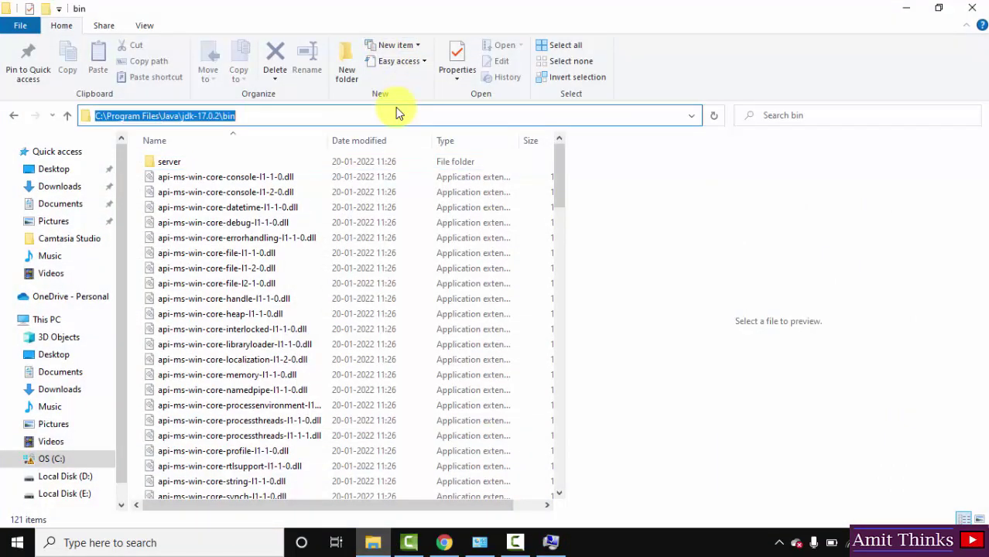
pyautogui.click(905, 8)
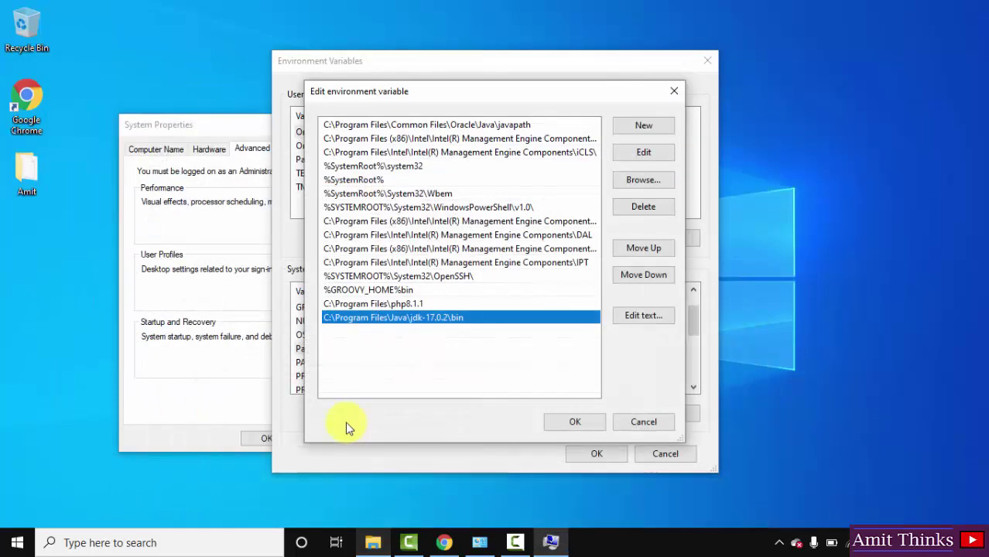
pyautogui.click(579, 423)
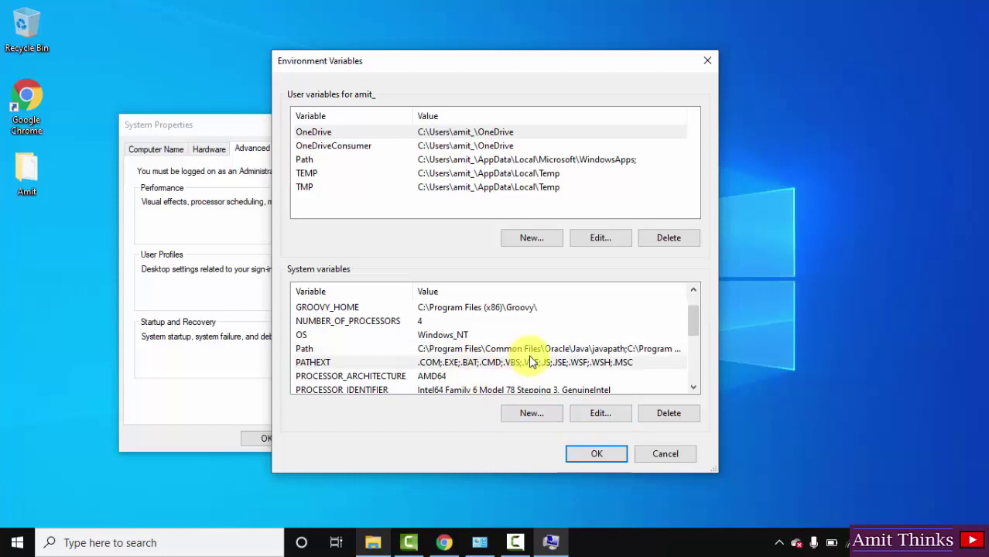
pyautogui.click(518, 377)
# Step: Create system variable JAVA_HOME with value C:\Program Files\Java\jdk-17.0.2\ and OK every dialog closed
pyautogui.click(528, 414)
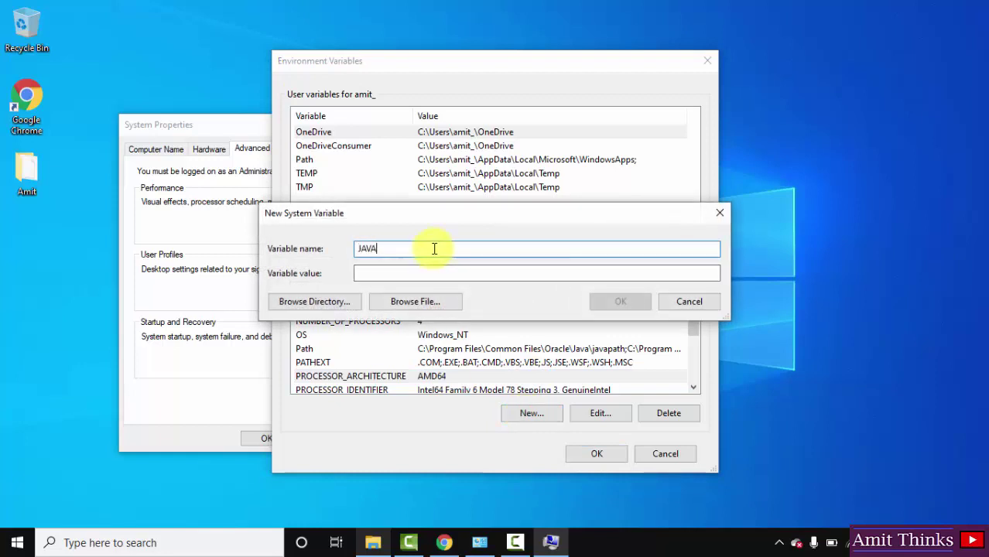
pyautogui.write('JAVA_HOME')
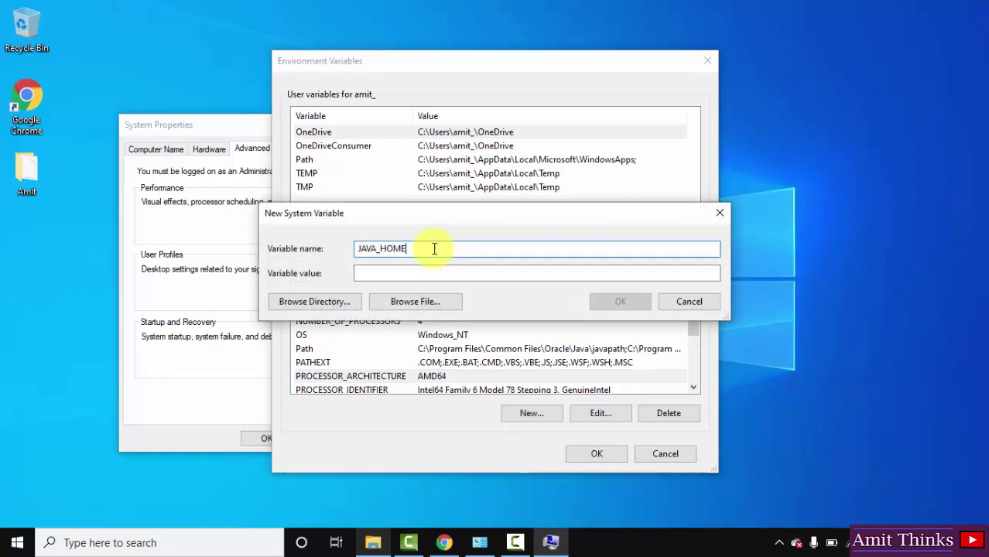
pyautogui.click(364, 273)
pyautogui.rightClick(364, 273)
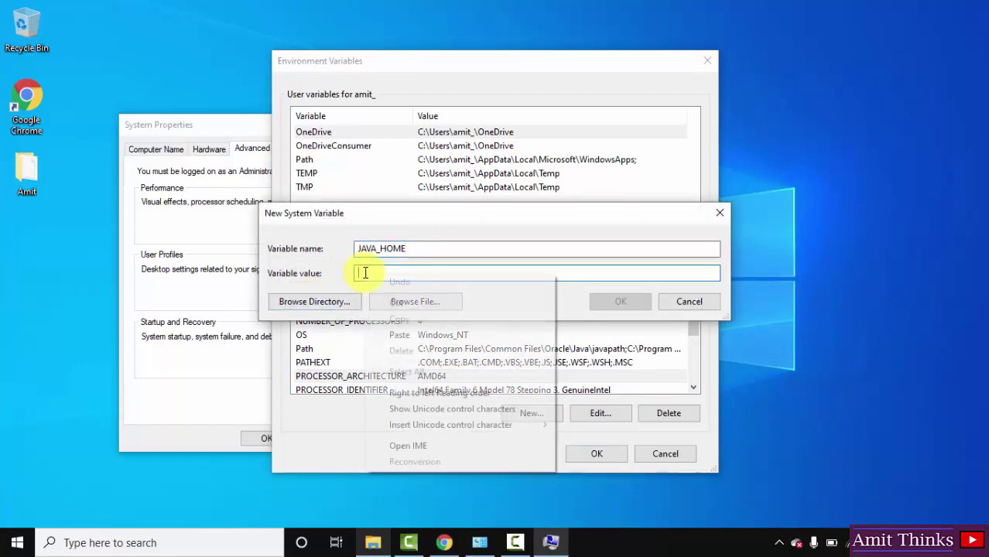
pyautogui.click(403, 332)
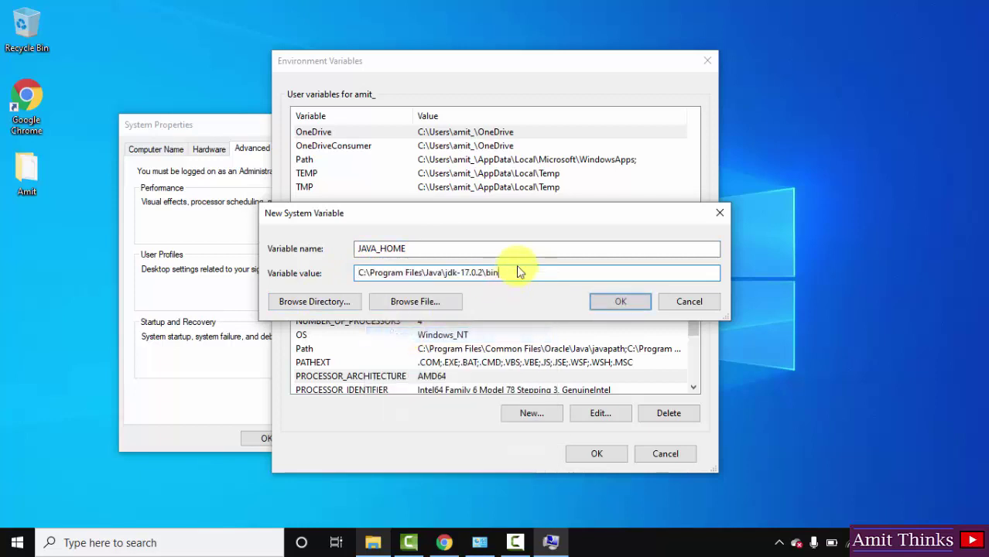
pyautogui.click(620, 301)
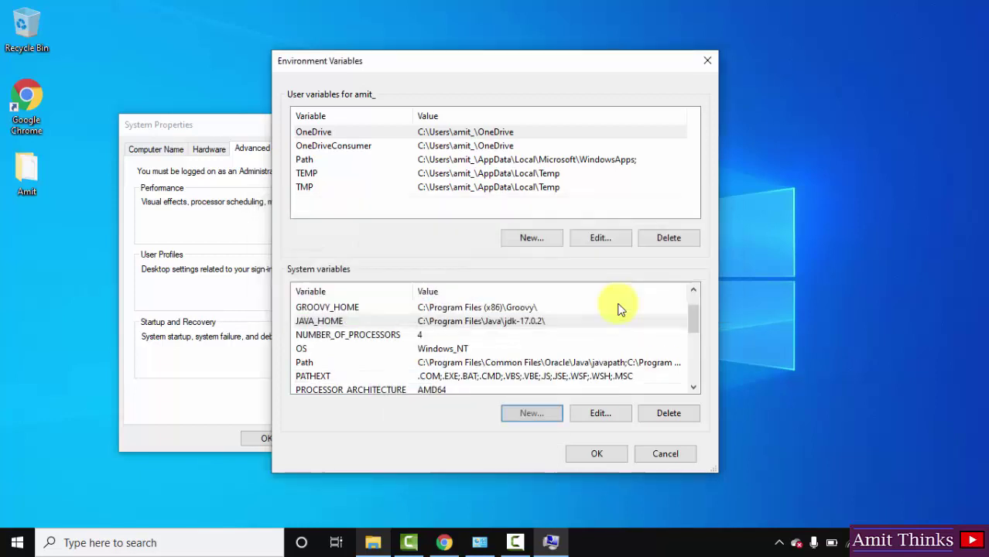
pyautogui.click(595, 453)
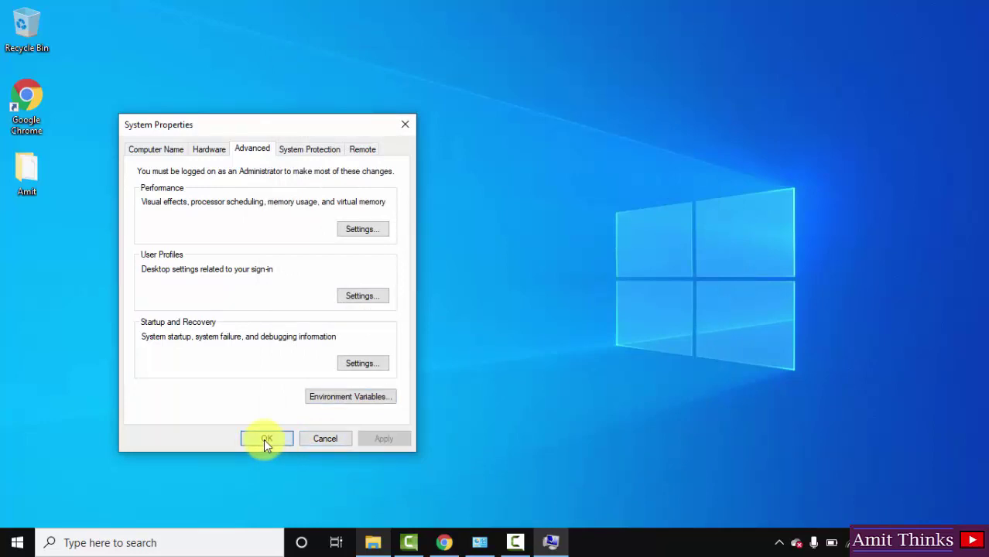
pyautogui.click(263, 439)
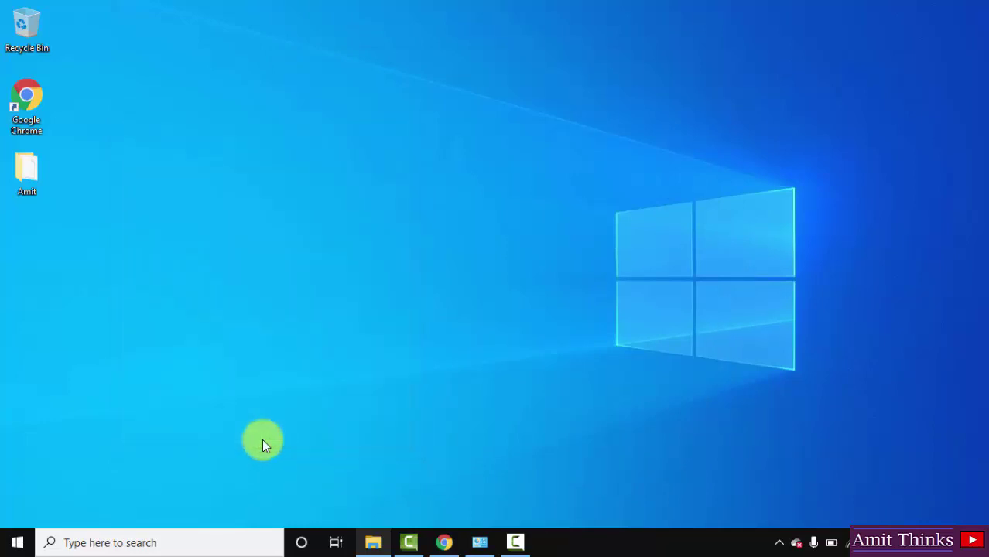
# Step: In Command Prompt, run java --version and javac --version (both 17.0.2), then minimize it
pyautogui.click(7, 546)
pyautogui.write('c')
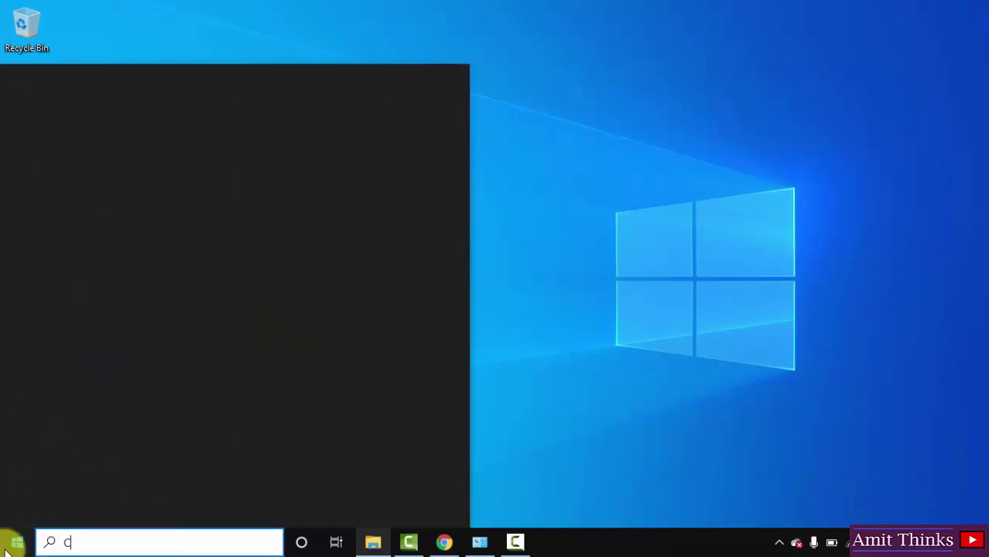
pyautogui.write('MD')
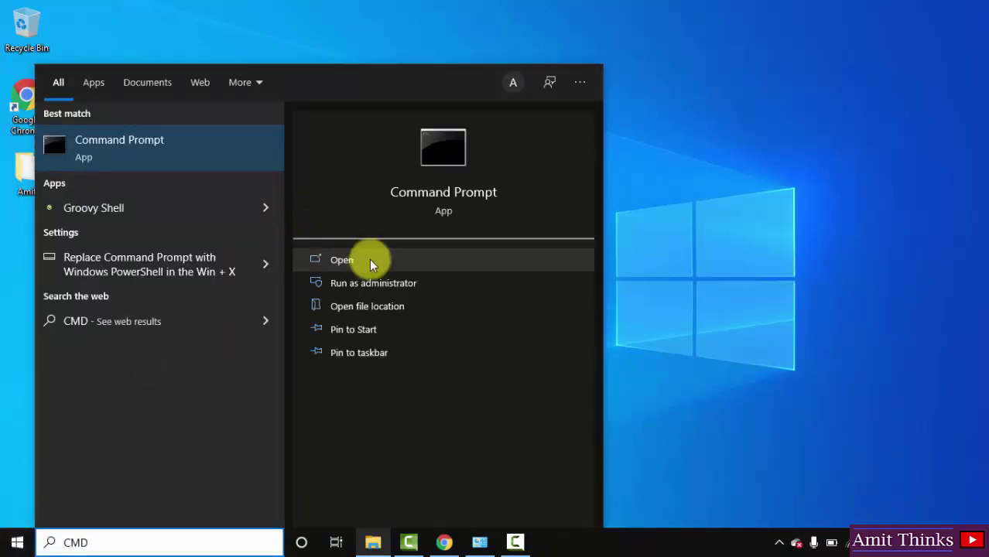
pyautogui.click(399, 260)
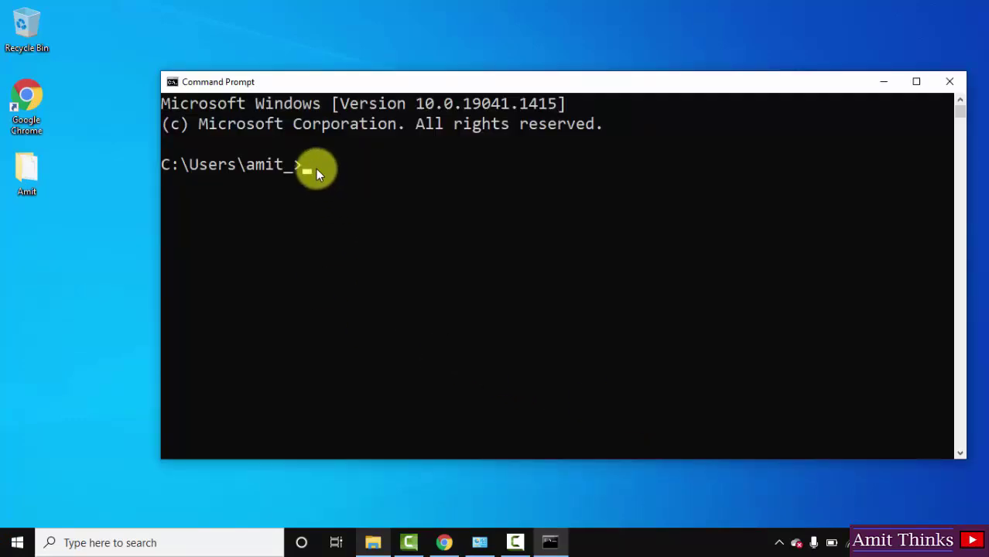
pyautogui.write('java --version')
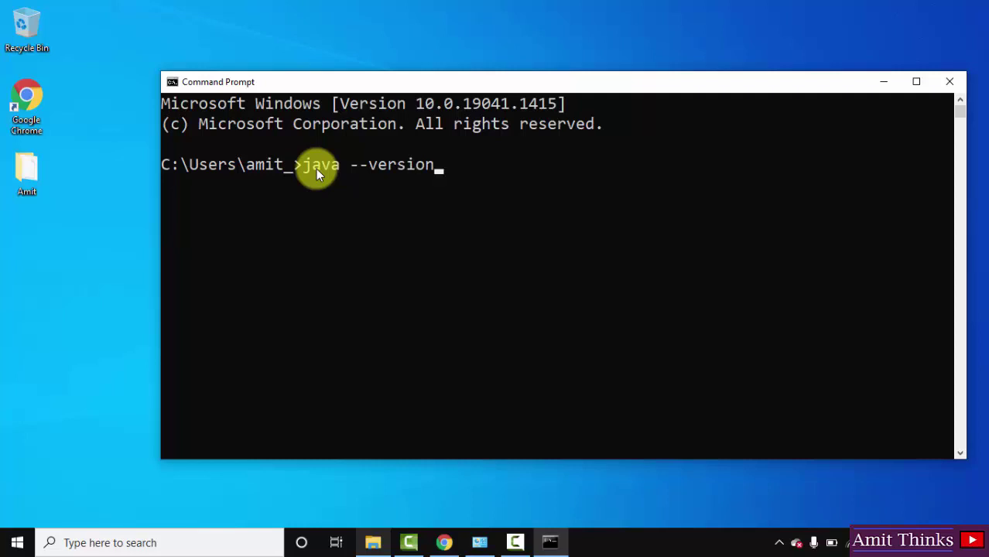
pyautogui.press('Return')
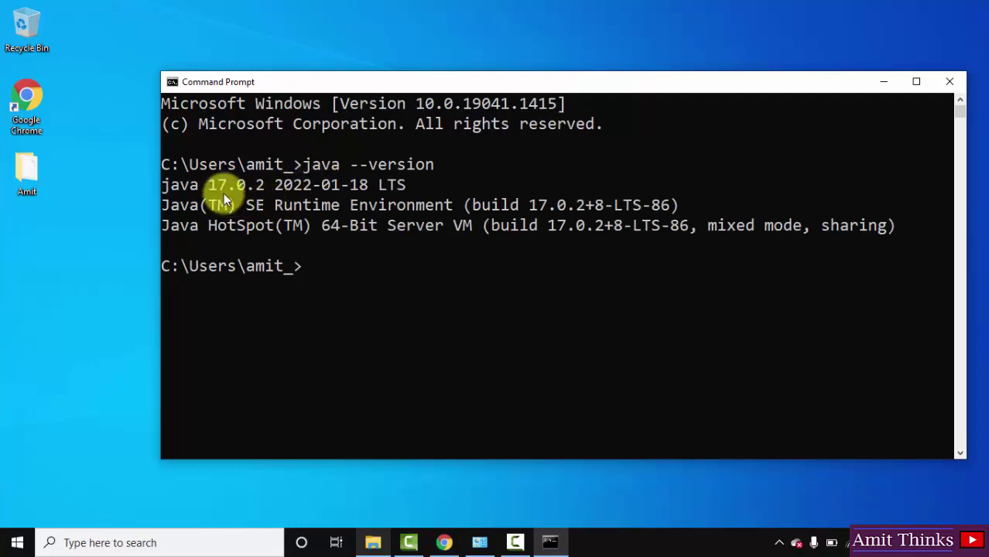
pyautogui.write('javac --version')
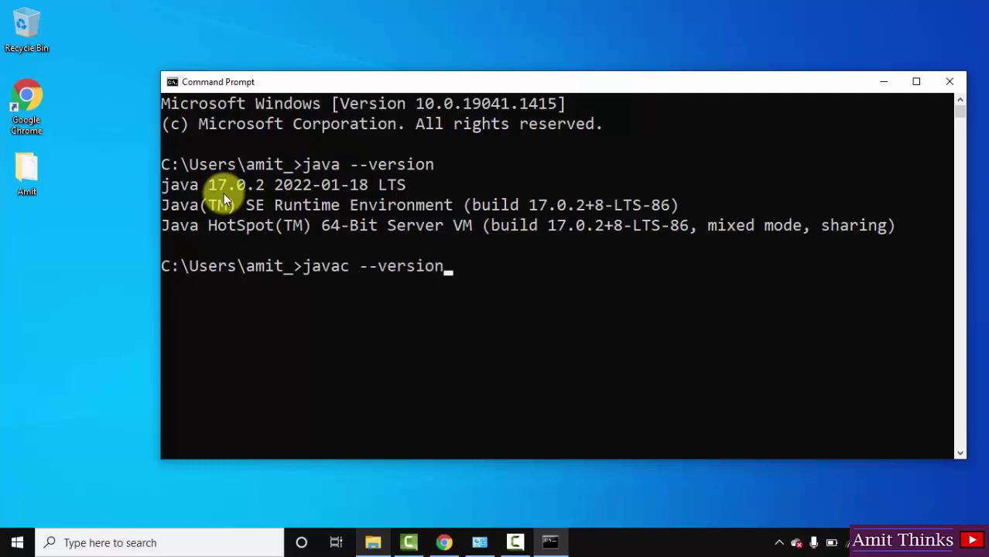
pyautogui.press('Return')
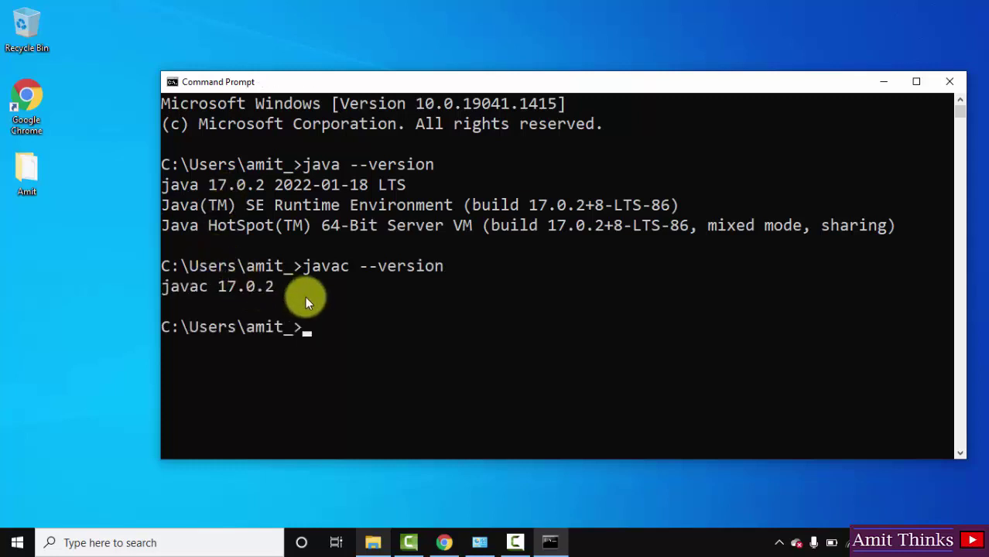
pyautogui.click(885, 84)
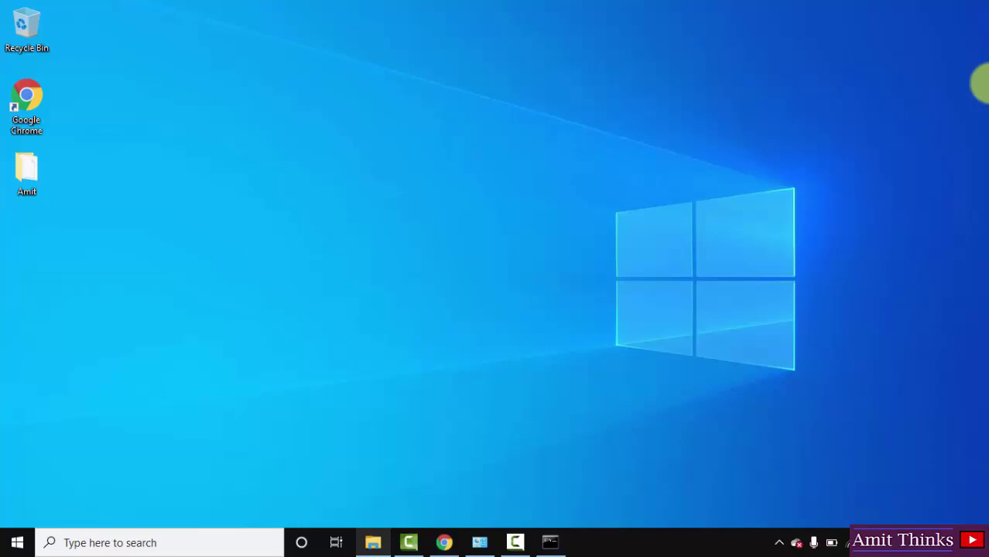
# Step: Create a desktop folder named AmitPrograms and open it
pyautogui.rightClick(83, 289)
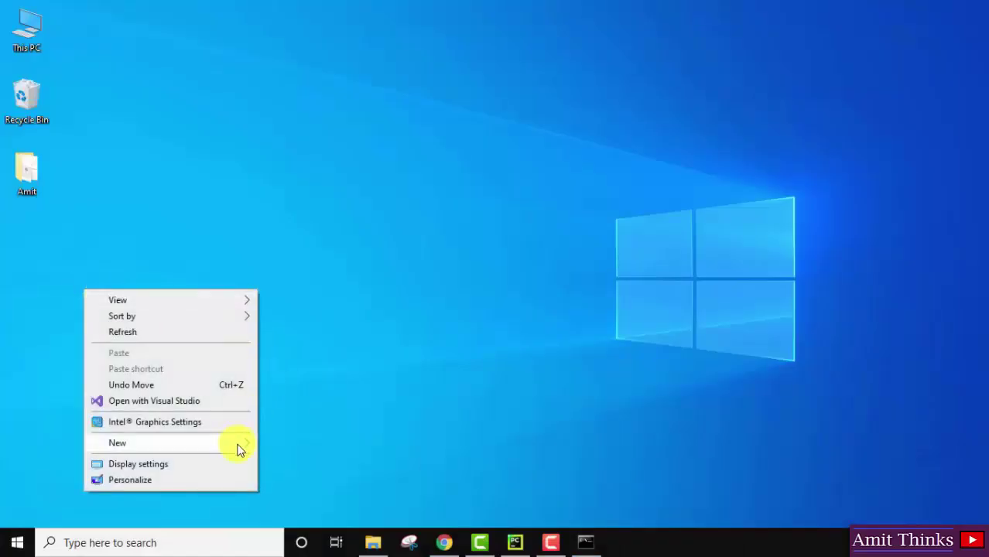
pyautogui.moveTo(238, 449)
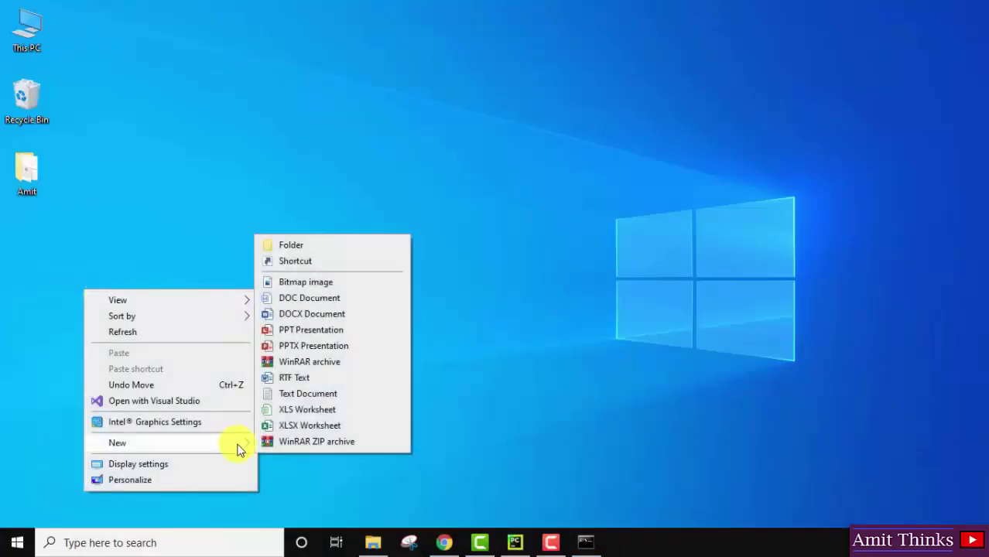
pyautogui.click(295, 246)
pyautogui.write('AmitP')
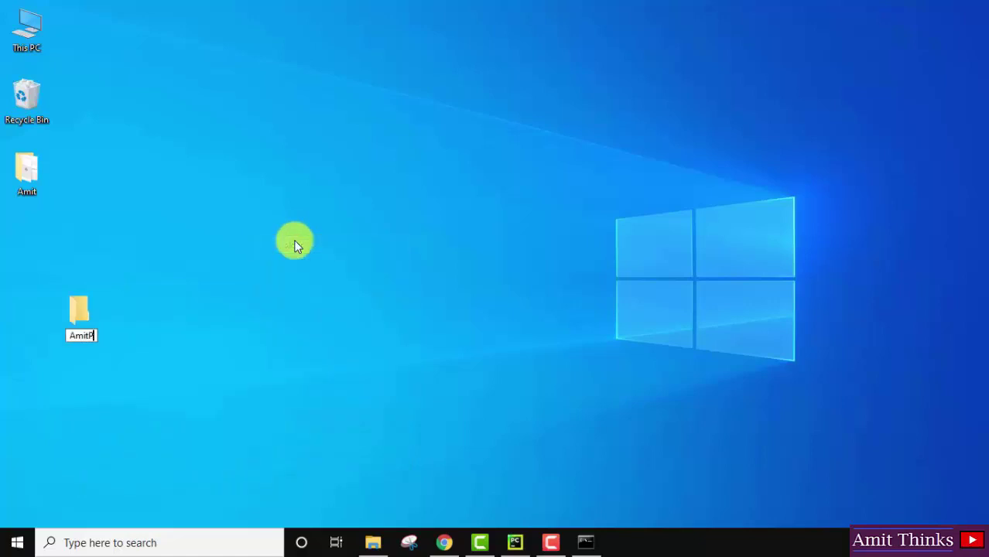
pyautogui.write('rograms')
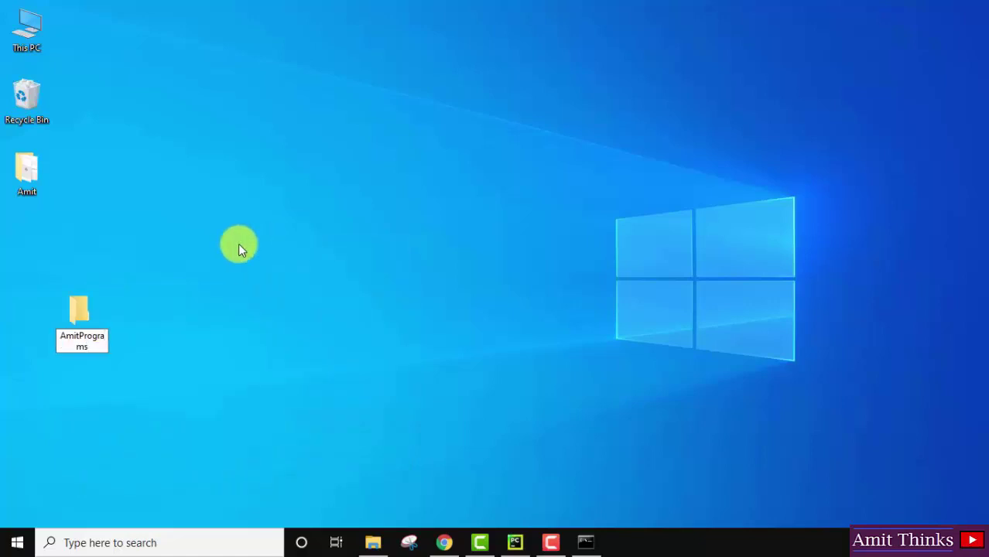
pyautogui.press('Return')
pyautogui.doubleClick(91, 314)
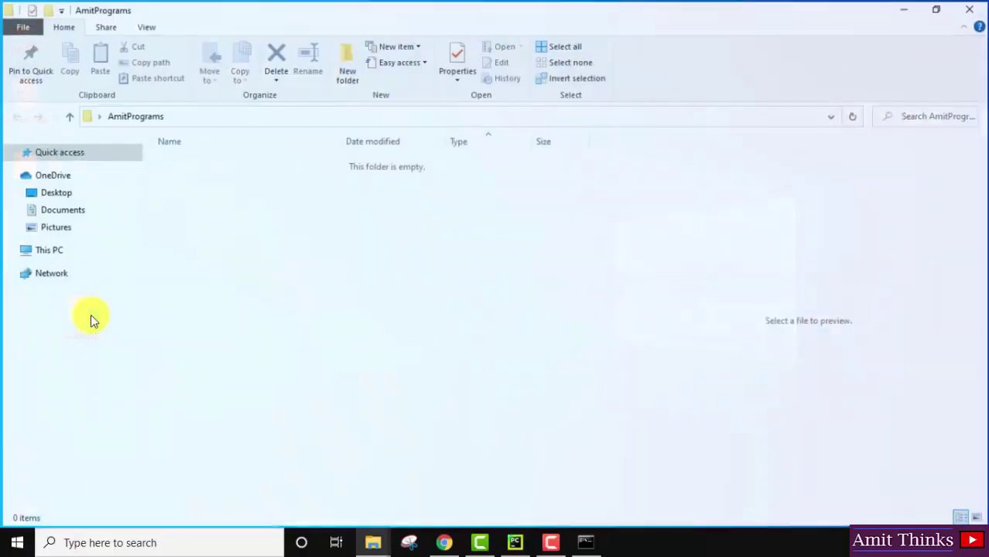
# Step: Create a new text document there and rename it Demo.java, accepting the extension change
pyautogui.rightClick(290, 216)
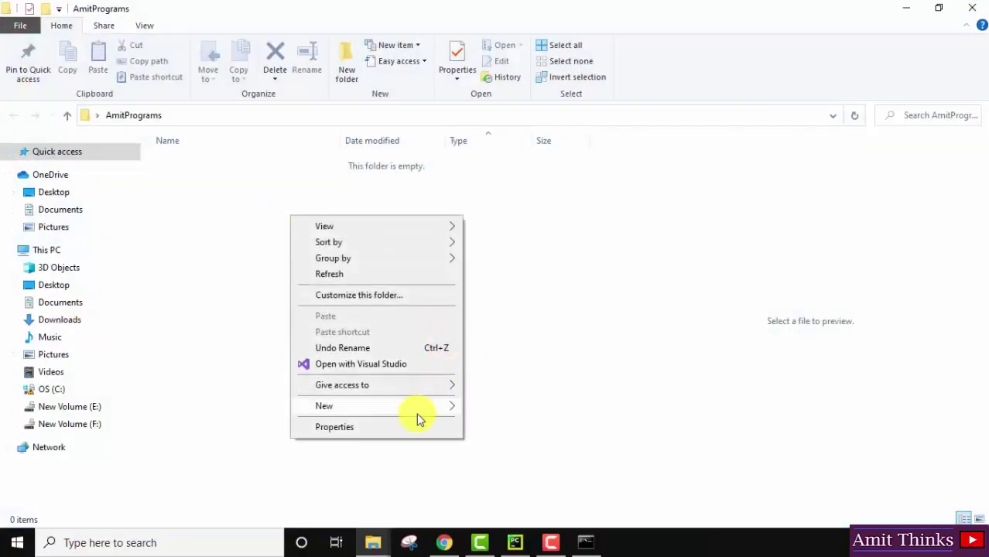
pyautogui.moveTo(416, 412)
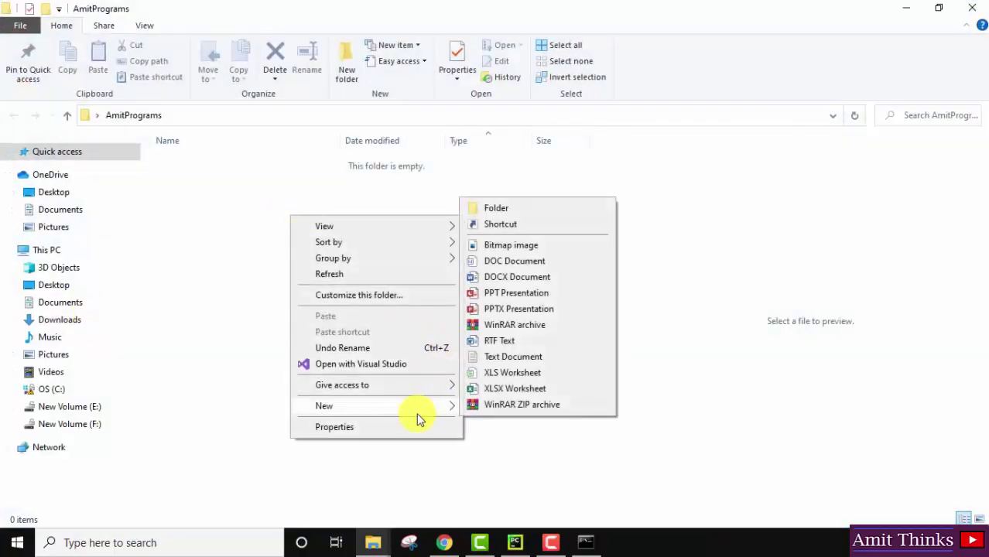
pyautogui.click(540, 358)
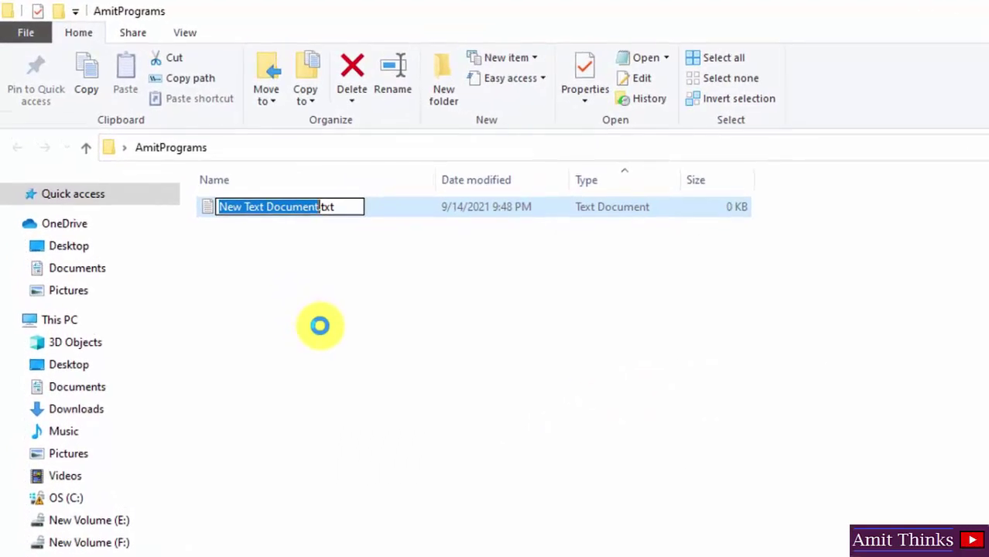
pyautogui.write('Demo')
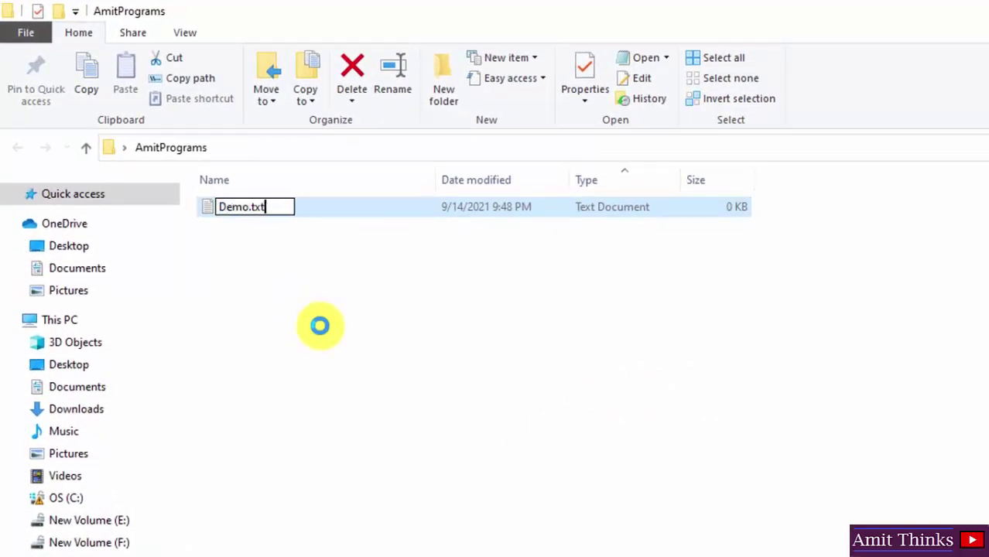
pyautogui.press('BackSpace')
pyautogui.press('BackSpace')
pyautogui.press('BackSpace')
pyautogui.write('java')
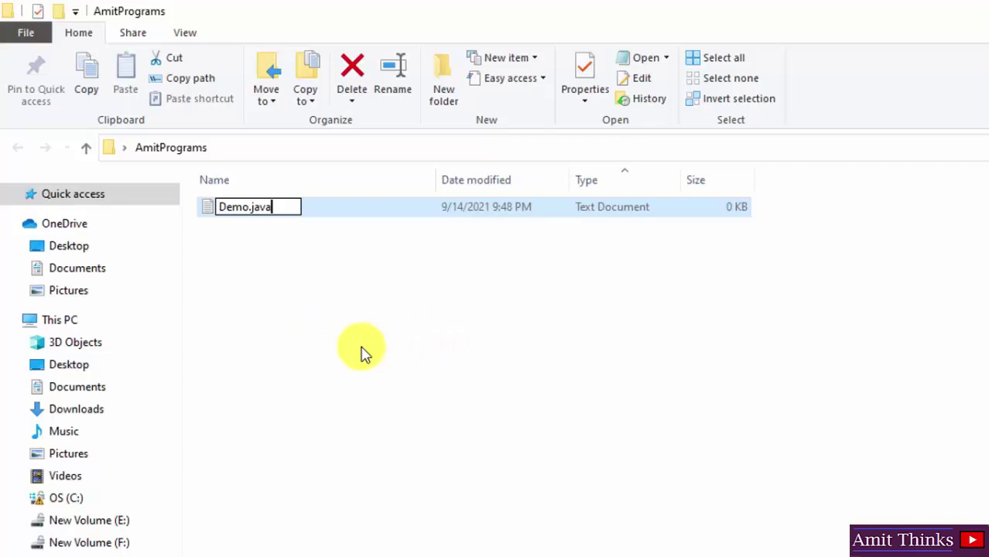
pyautogui.press('Return')
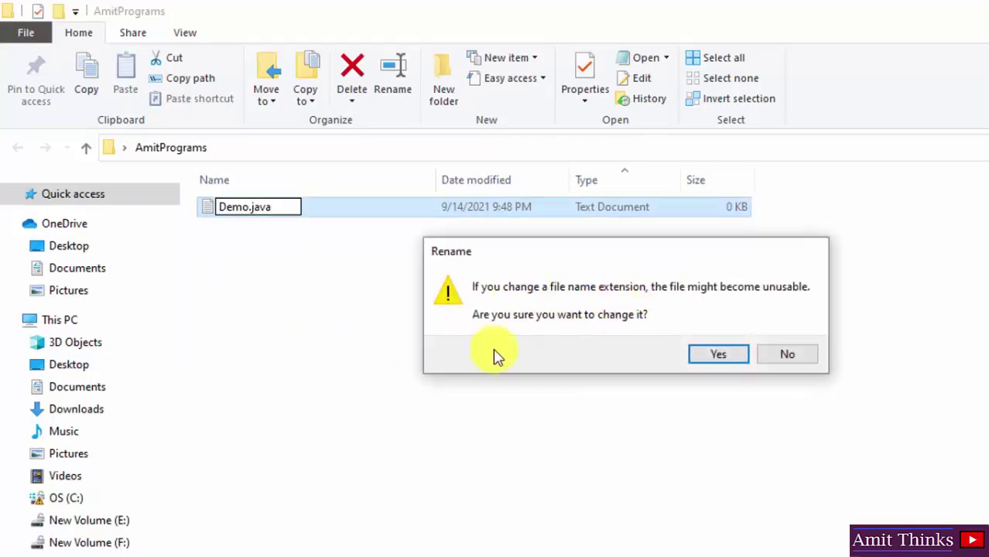
pyautogui.click(723, 357)
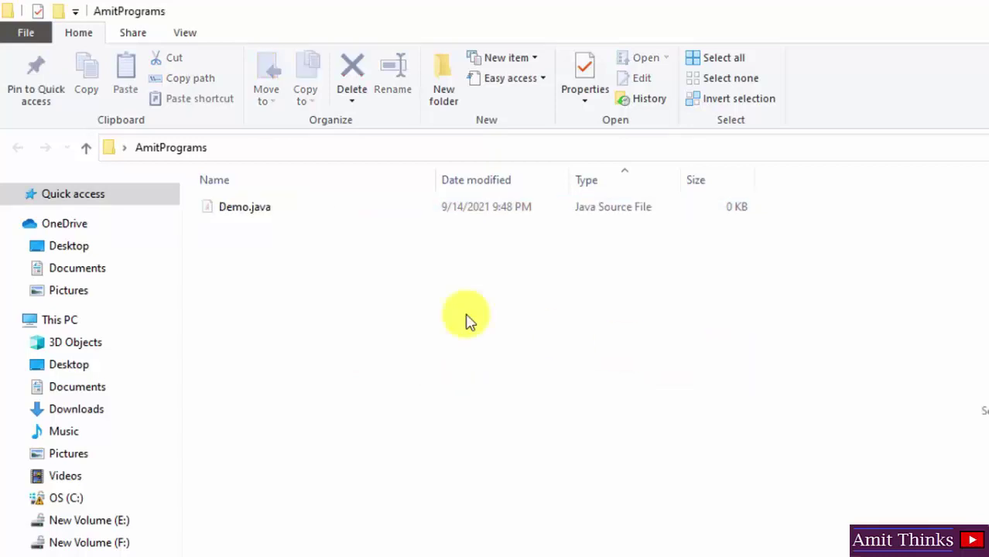
# Step: Open Demo.java with Edit with Notepad++
pyautogui.click(261, 217)
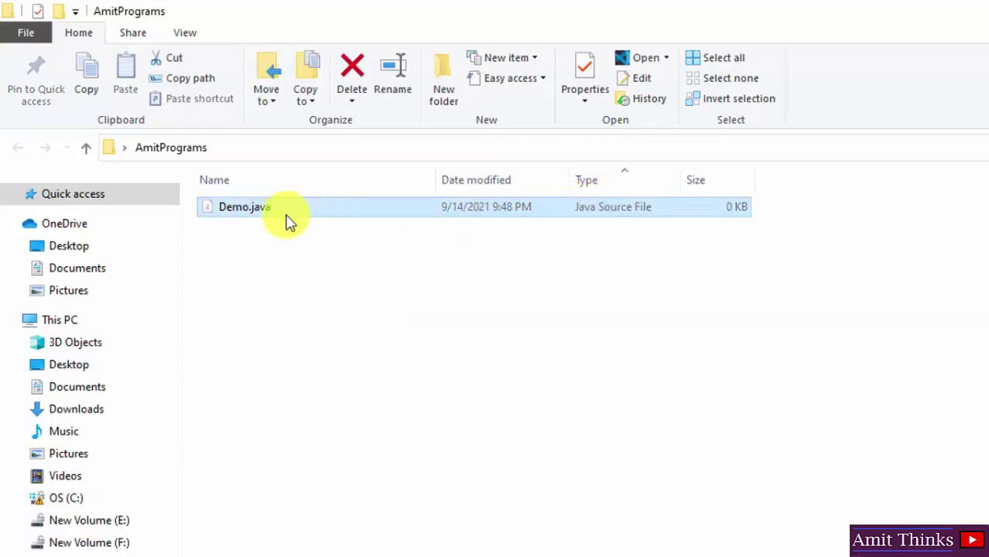
pyautogui.moveTo(277, 221)
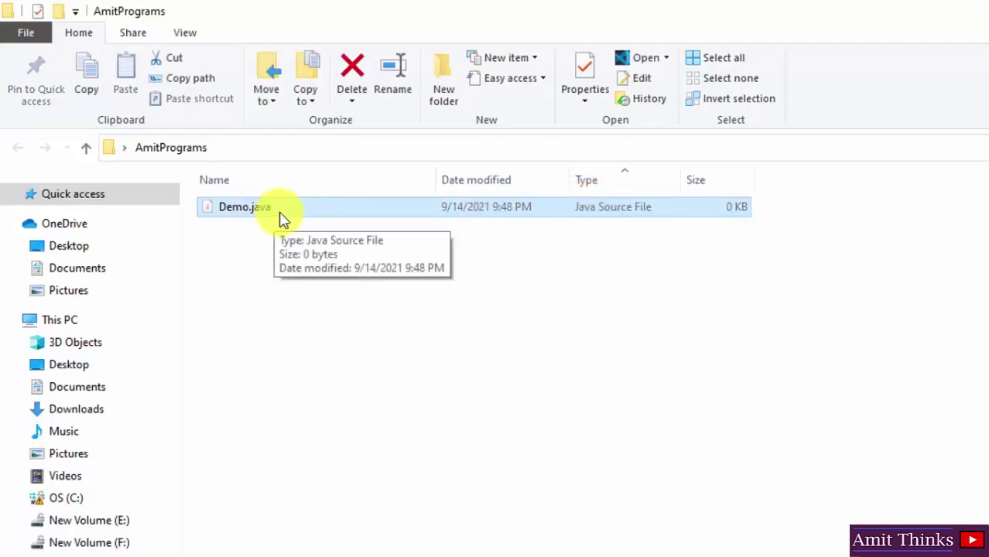
pyautogui.rightClick(280, 215)
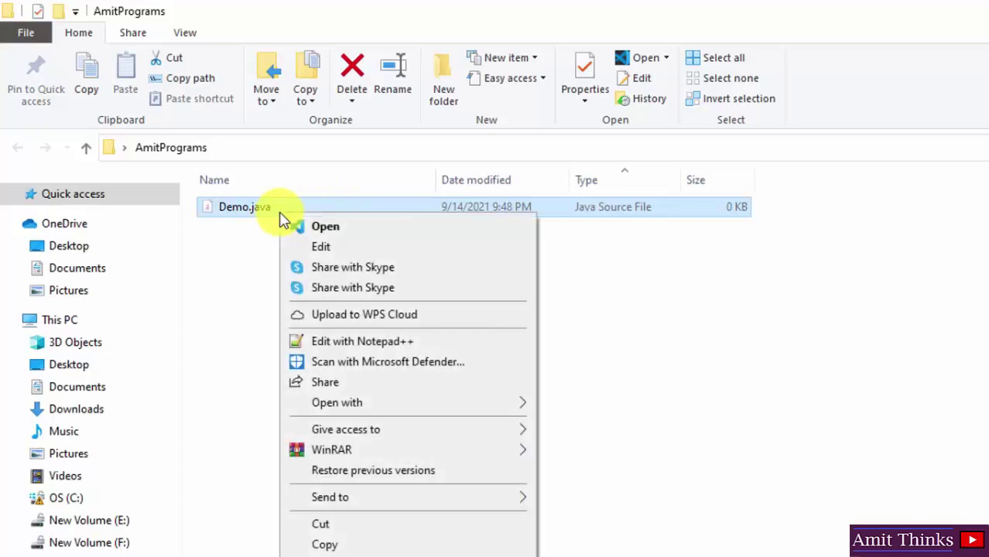
pyautogui.moveTo(336, 406)
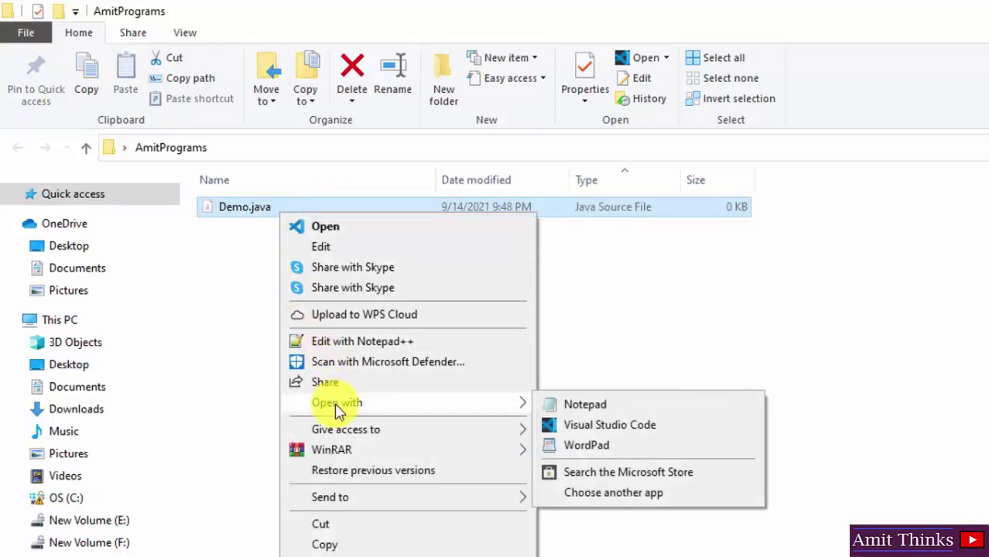
pyautogui.click(368, 353)
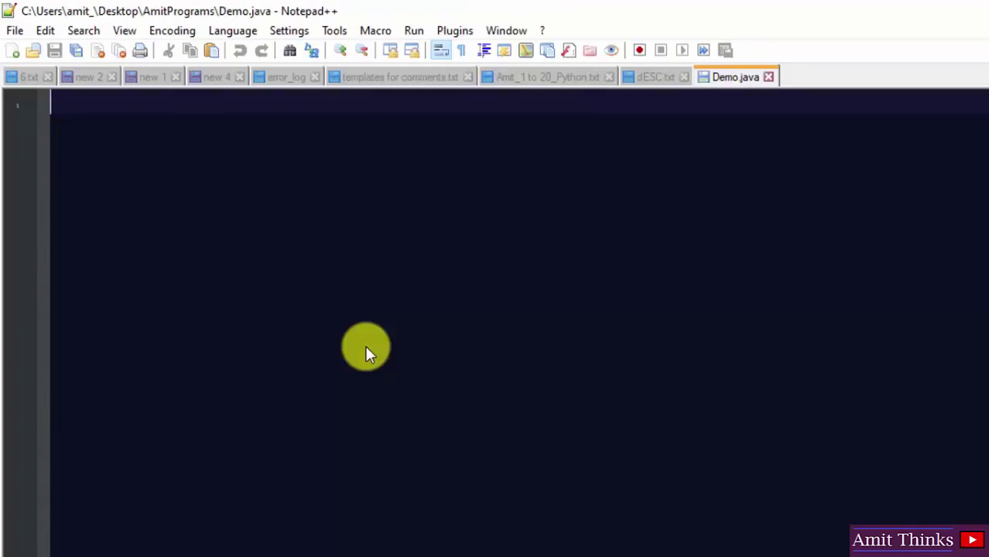
# Step: Write the public class Demo with a main method containing two println lines
pyautogui.write('public ')
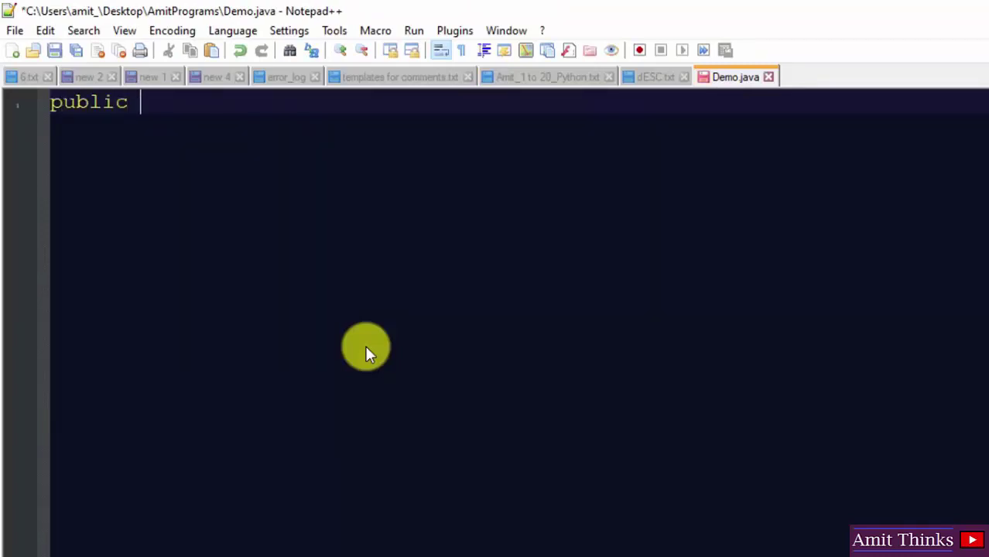
pyautogui.write('class Demo {')
pyautogui.press('Return')
pyautogui.press('Return')
pyautogui.press('Return')
pyautogui.press('Return')
pyautogui.write('}')
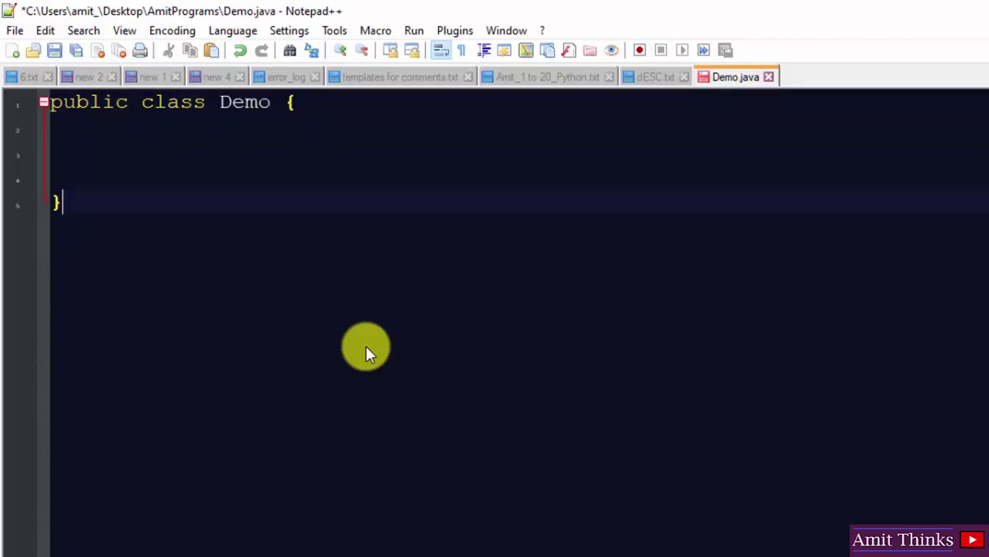
pyautogui.doubleClick(239, 103)
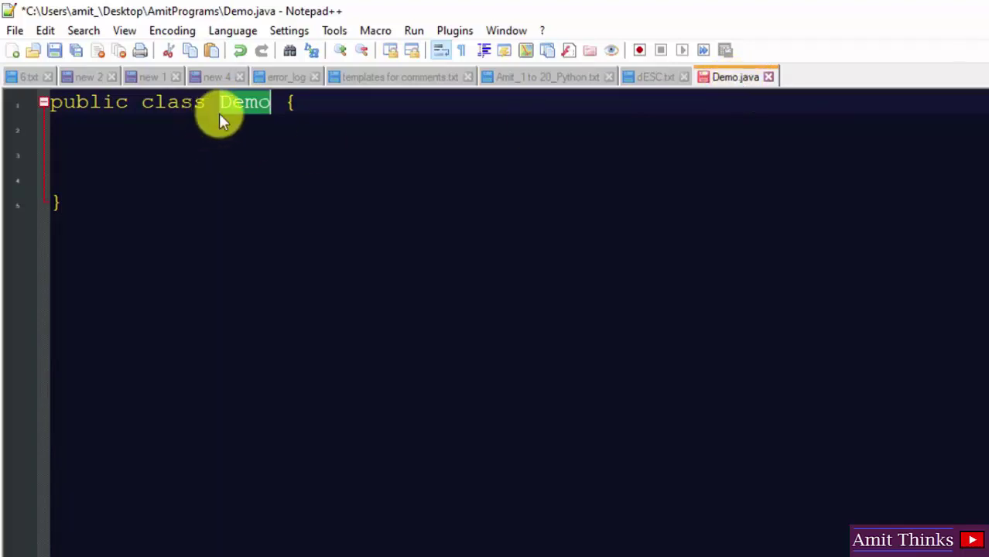
pyautogui.click(273, 142)
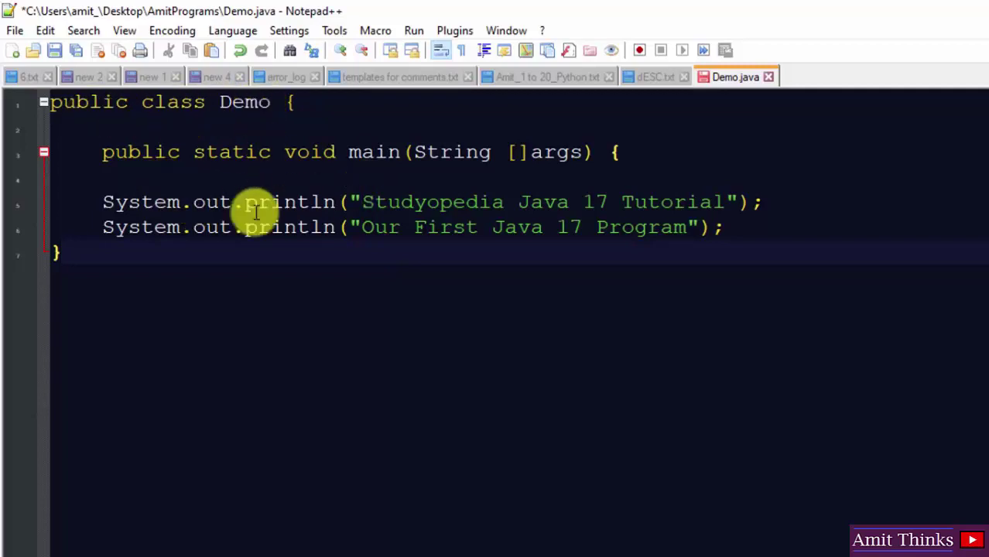
pyautogui.click(87, 203)
pyautogui.press('Down')
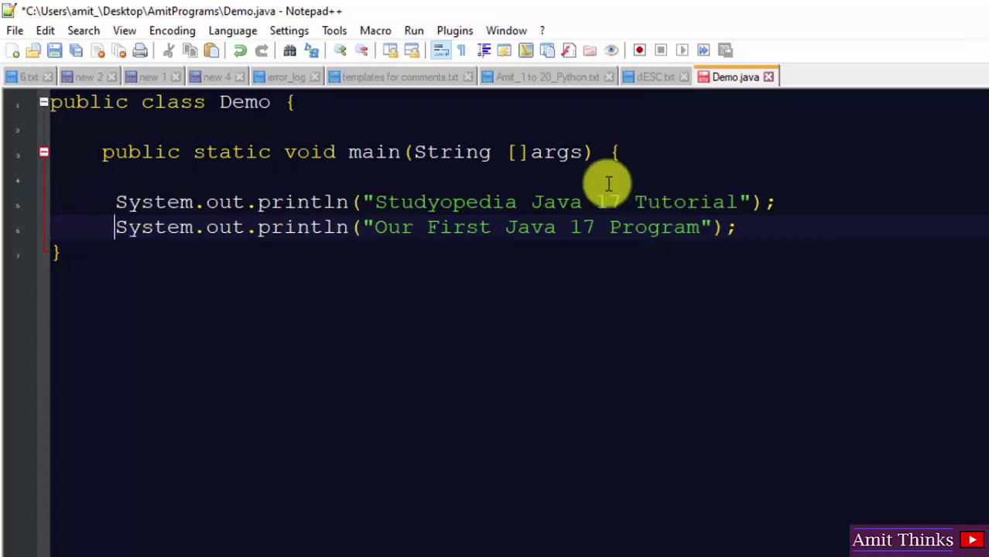
pyautogui.doubleClick(565, 158)
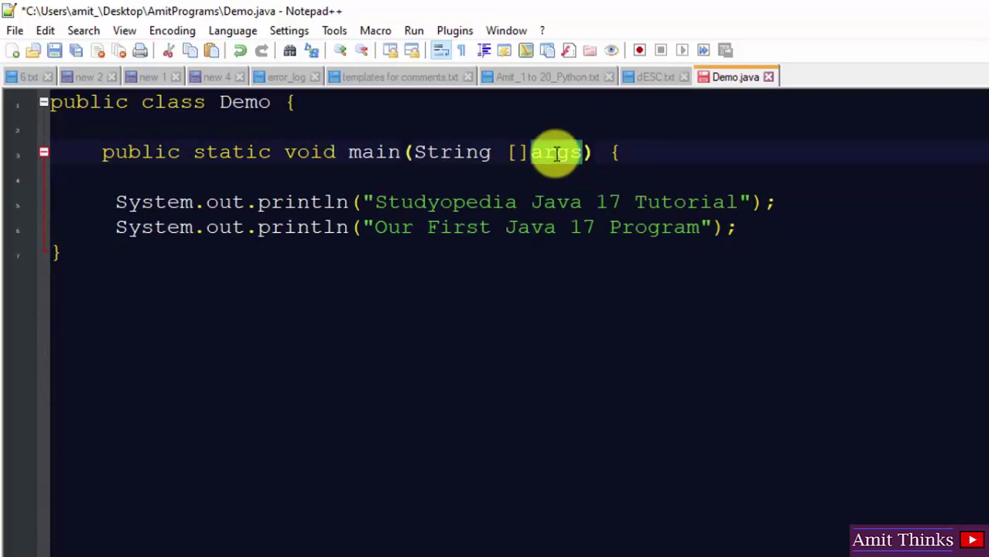
pyautogui.click(283, 226)
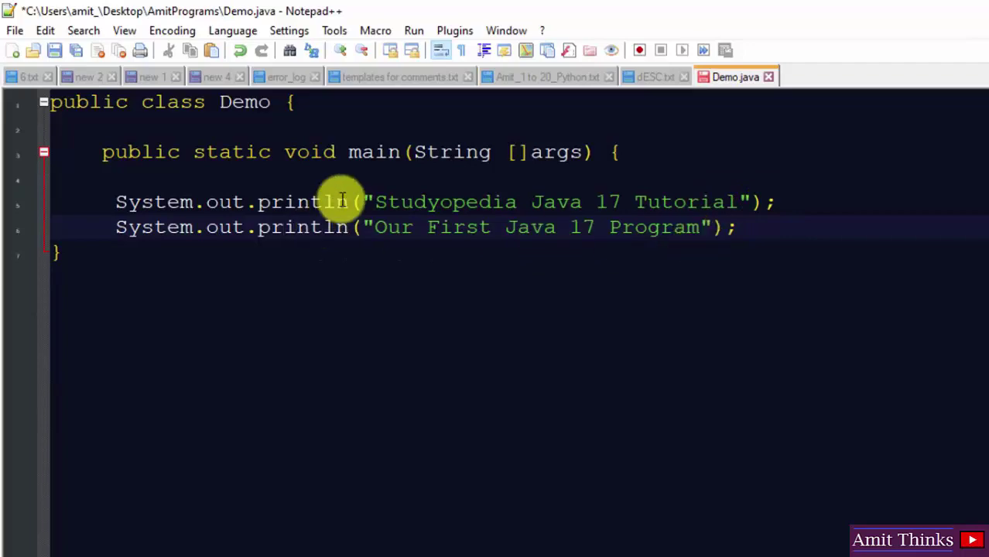
# Step: Save Demo.java via File > Save and minimize Notepad++
pyautogui.click(13, 28)
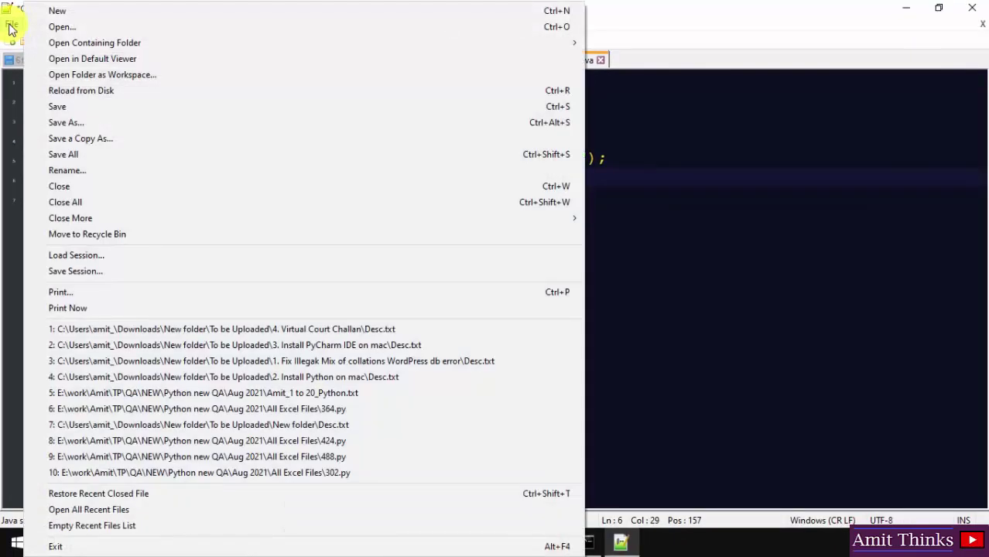
pyautogui.click(69, 109)
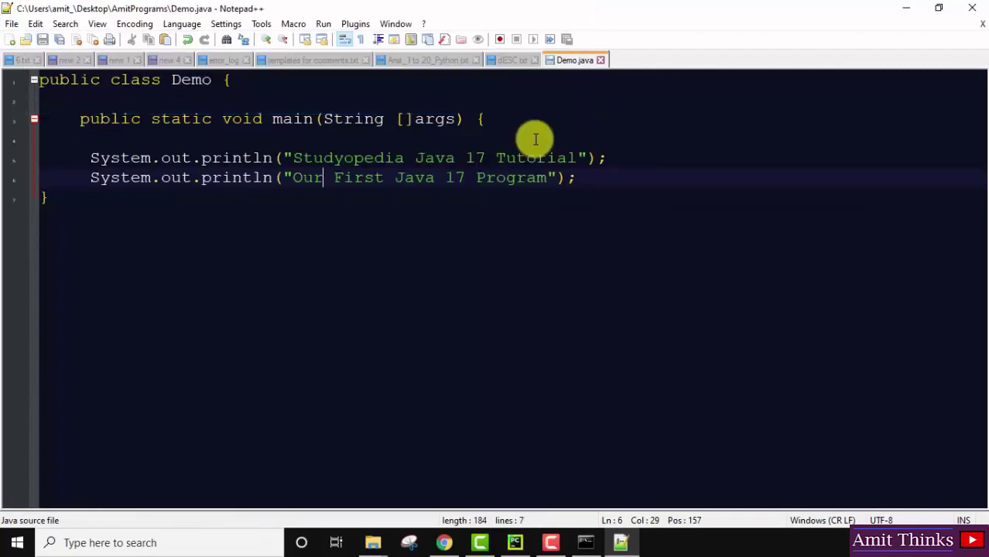
pyautogui.click(915, 10)
# Step: Copy the AmitPrograms folder path from File Explorer's address bar, then return to Command Prompt
pyautogui.click(442, 118)
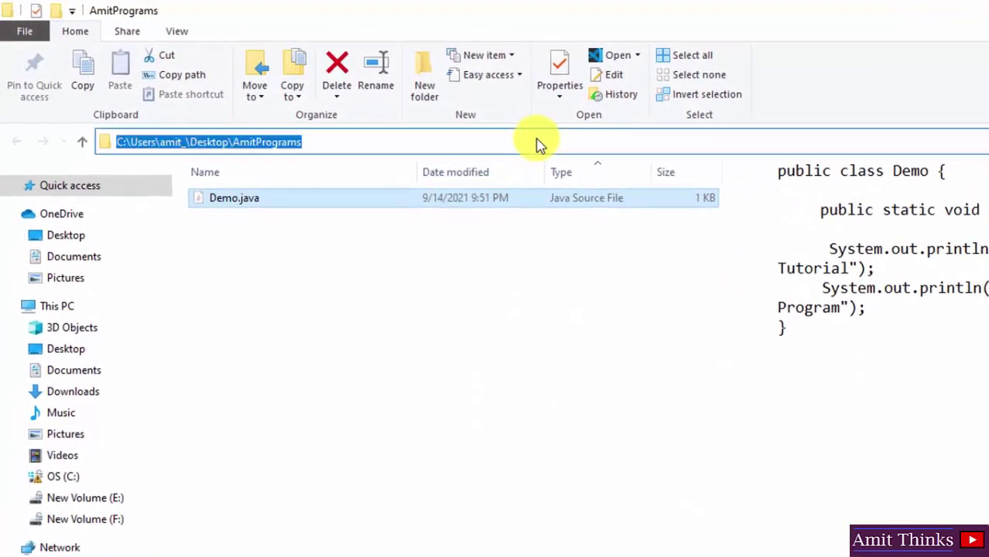
pyautogui.rightClick(200, 142)
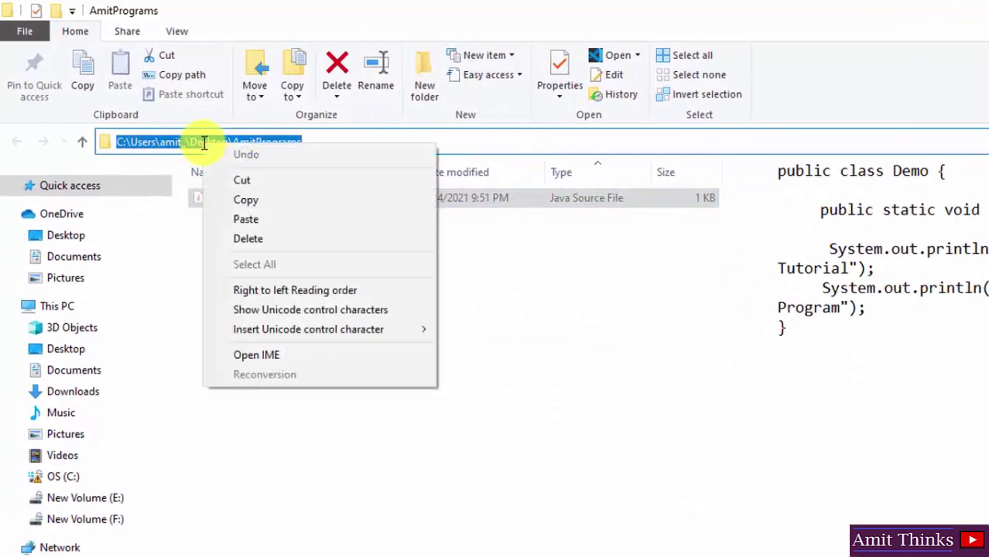
pyautogui.click(264, 205)
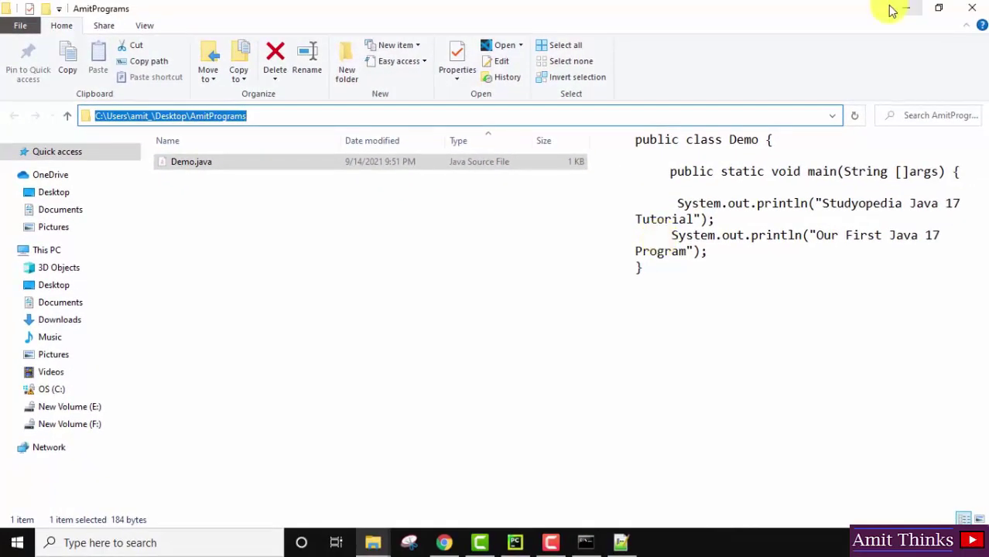
pyautogui.click(891, 9)
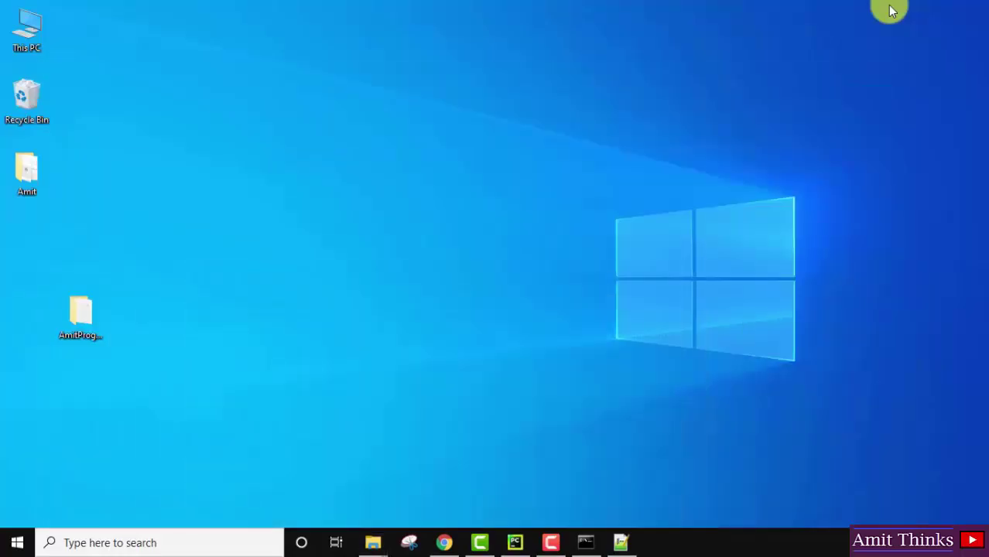
pyautogui.click(587, 545)
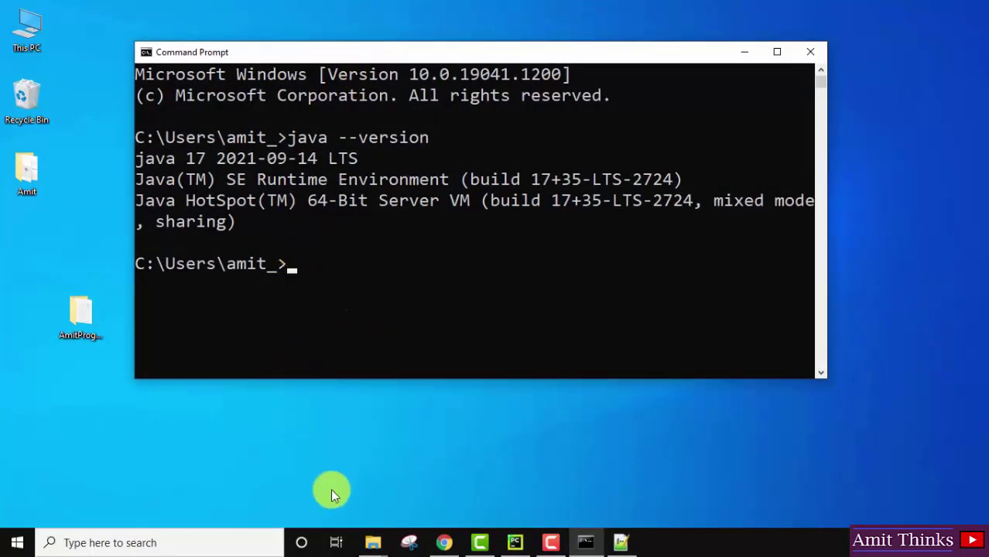
# Step: Reopen the AmitPrograms folder window, copy its path again, and minimize it
pyautogui.click(372, 544)
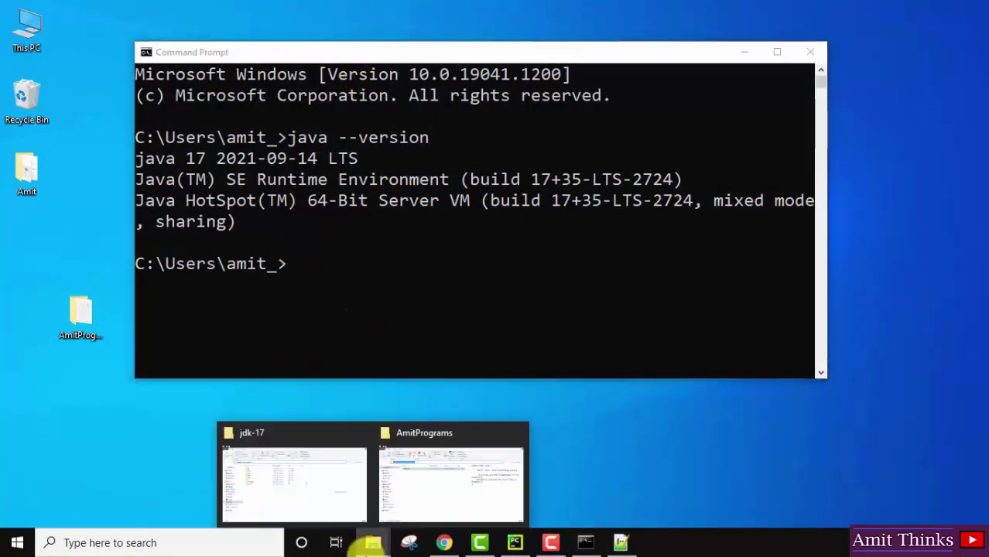
pyautogui.click(440, 457)
pyautogui.click(277, 120)
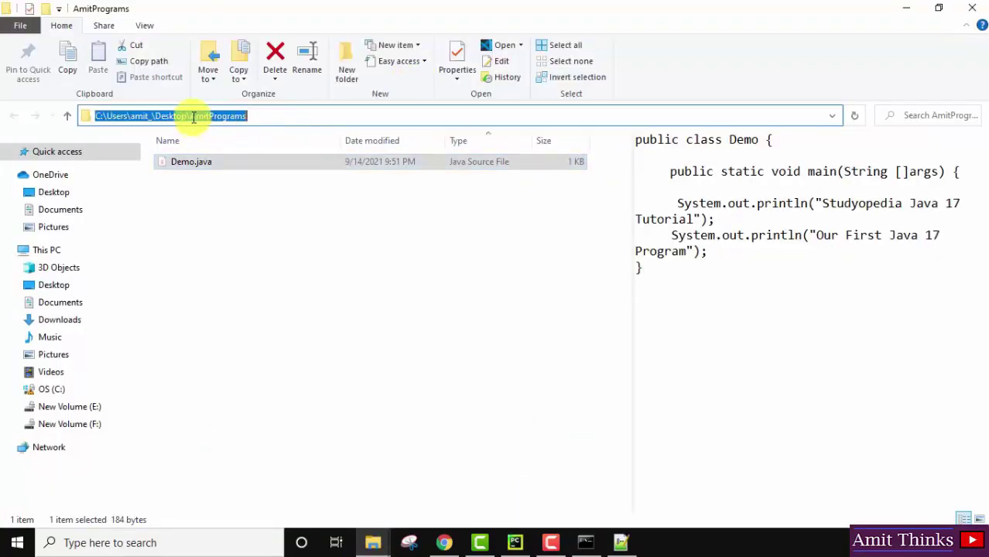
pyautogui.rightClick(193, 117)
pyautogui.click(265, 161)
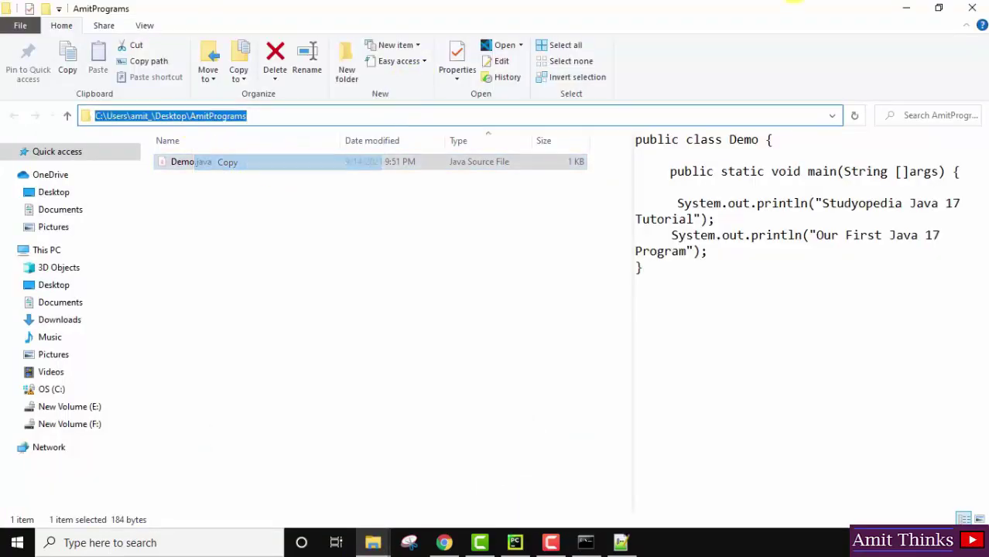
pyautogui.click(904, 8)
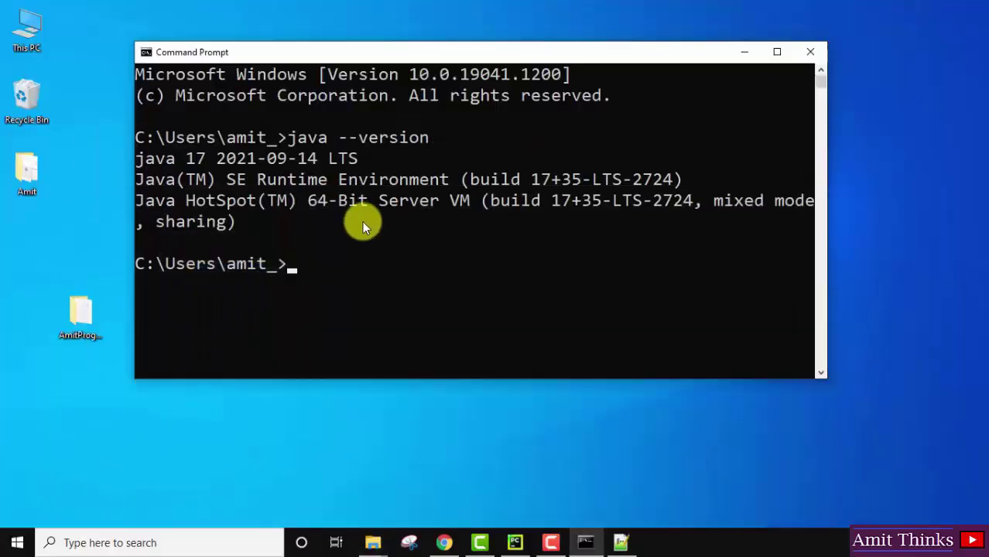
# Step: Change into the pasted AmitPrograms path and list it with dir, showing Demo.java (184 bytes)
pyautogui.write('cd')
pyautogui.hotkey('ctrl', 'v')
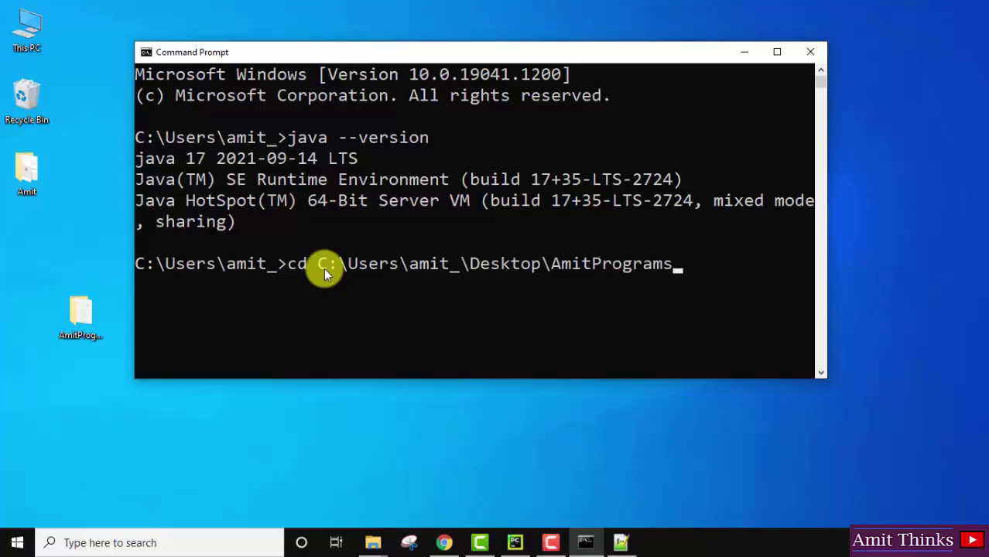
pyautogui.press('Return')
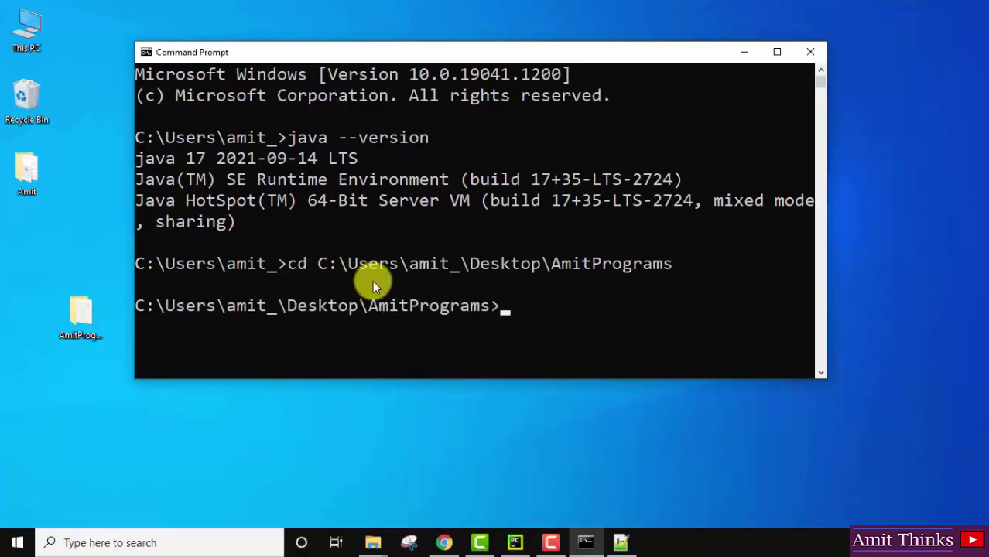
pyautogui.write('dir')
pyautogui.press('Return')
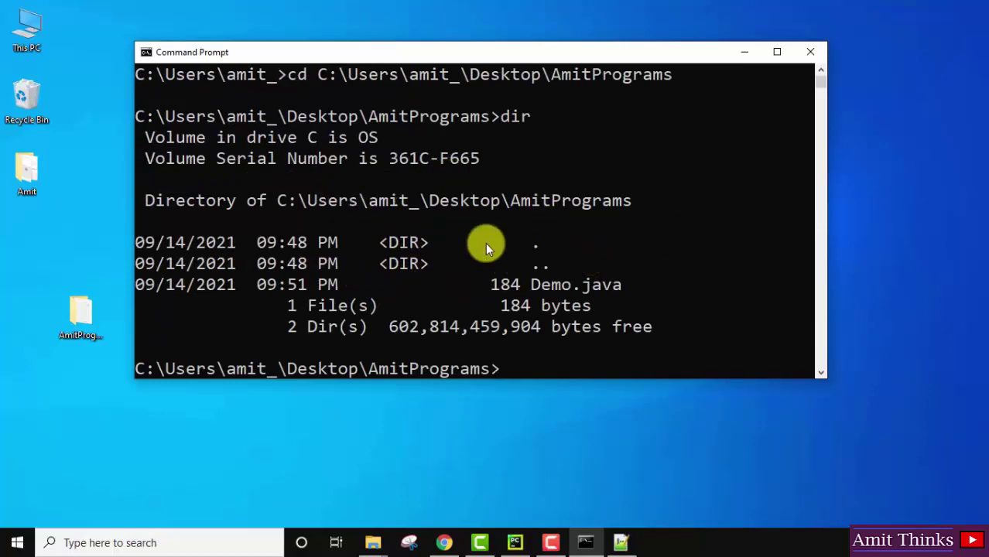
# Step: Open the AmitPrograms folder from the desktop, maximize it, then hide it again
pyautogui.doubleClick(81, 311)
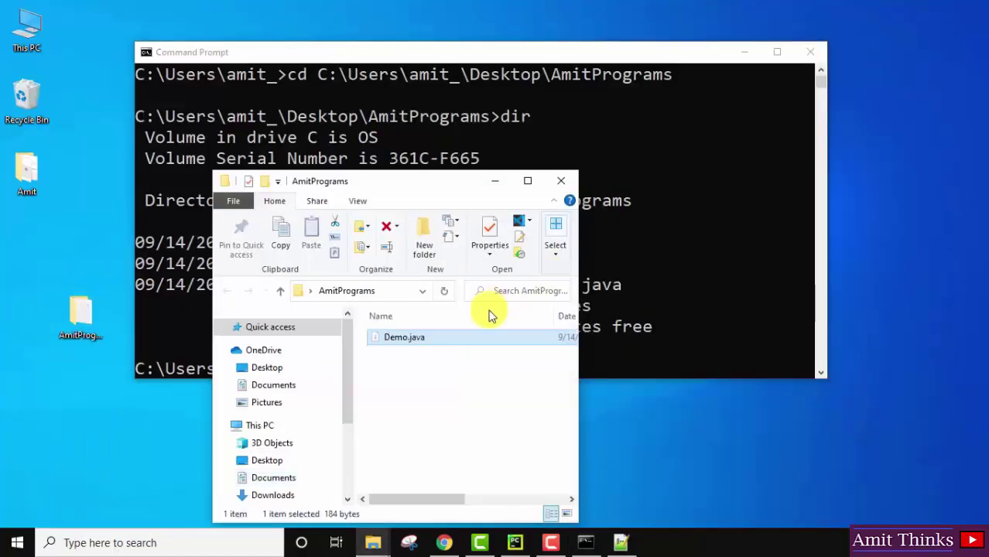
pyautogui.click(527, 180)
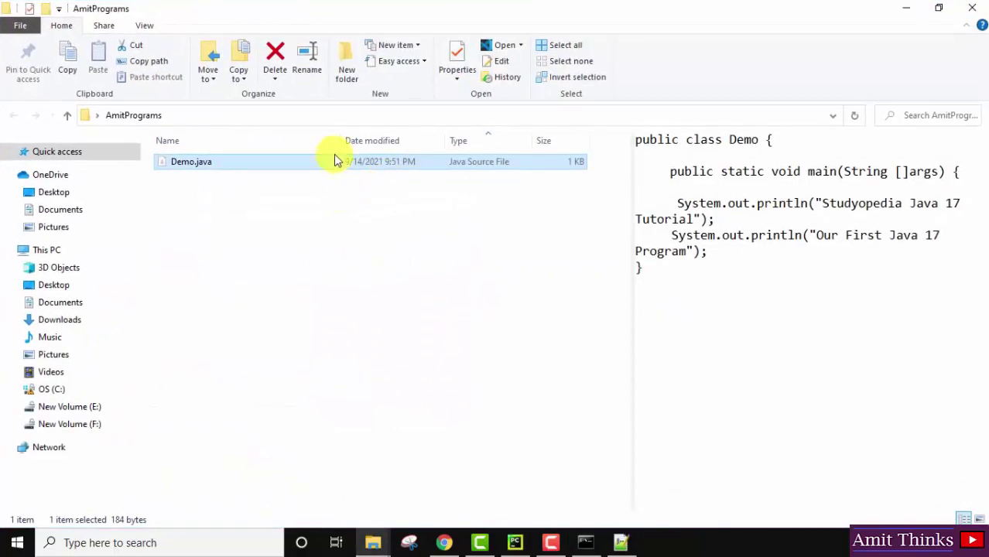
pyautogui.click(902, 6)
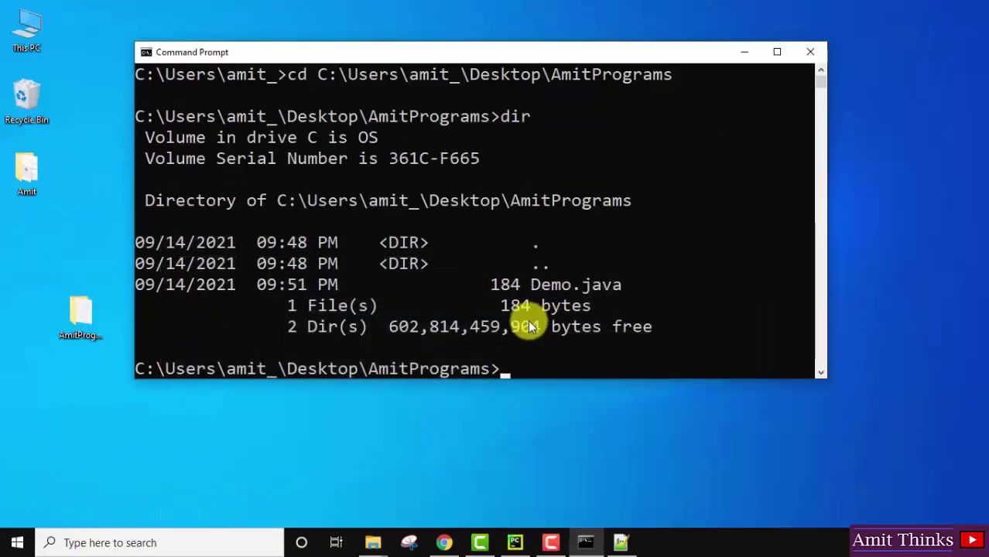
pyautogui.click(820, 372)
pyautogui.click(820, 372)
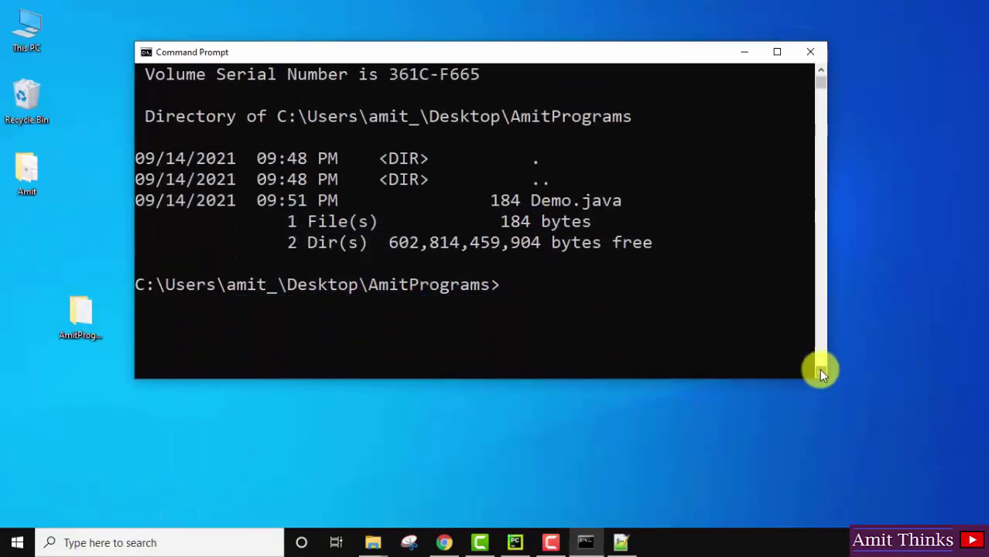
pyautogui.click(820, 372)
pyautogui.click(820, 372)
# Step: Compile Demo.java with javac, which fails with 'reached end of file while parsing'
pyautogui.write('jav')
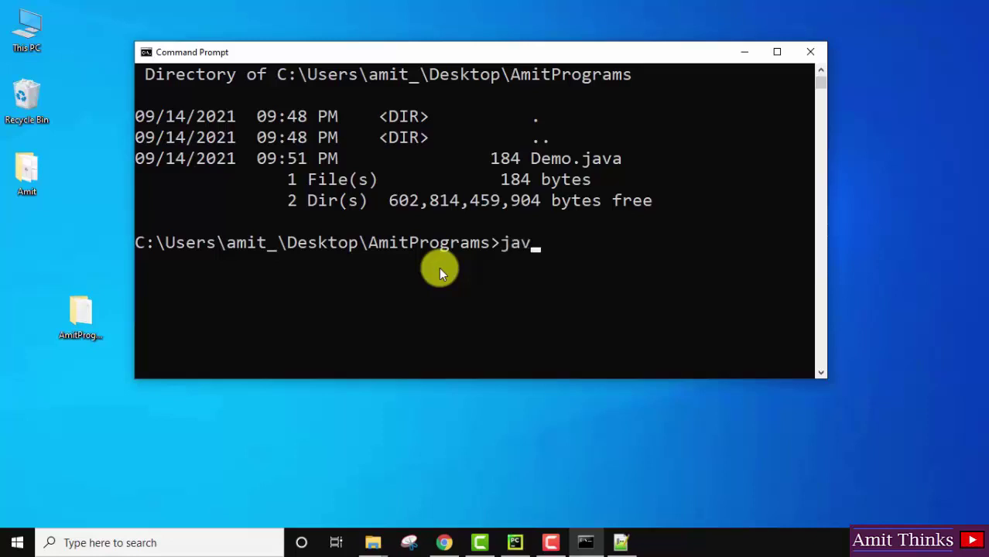
pyautogui.write('ac Demo.java')
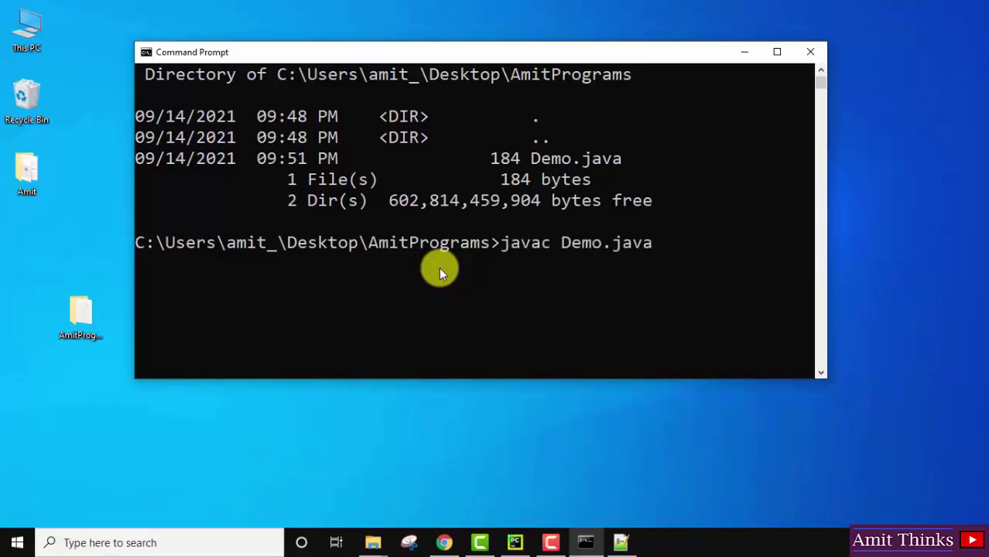
pyautogui.press('Return')
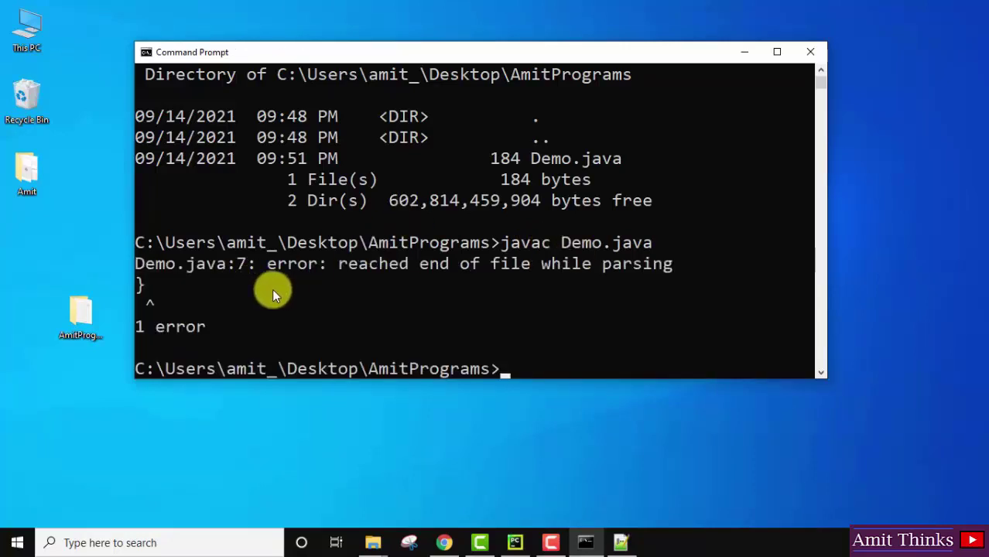
pyautogui.click(621, 543)
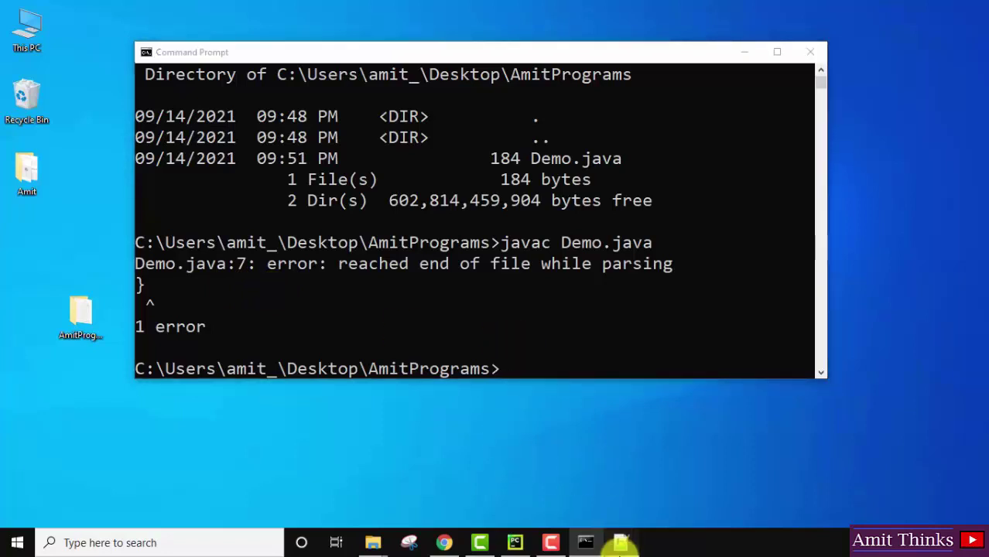
# Step: Add the missing closing brace to Demo.java in Notepad++, fix its indentation, and save
pyautogui.press('Return')
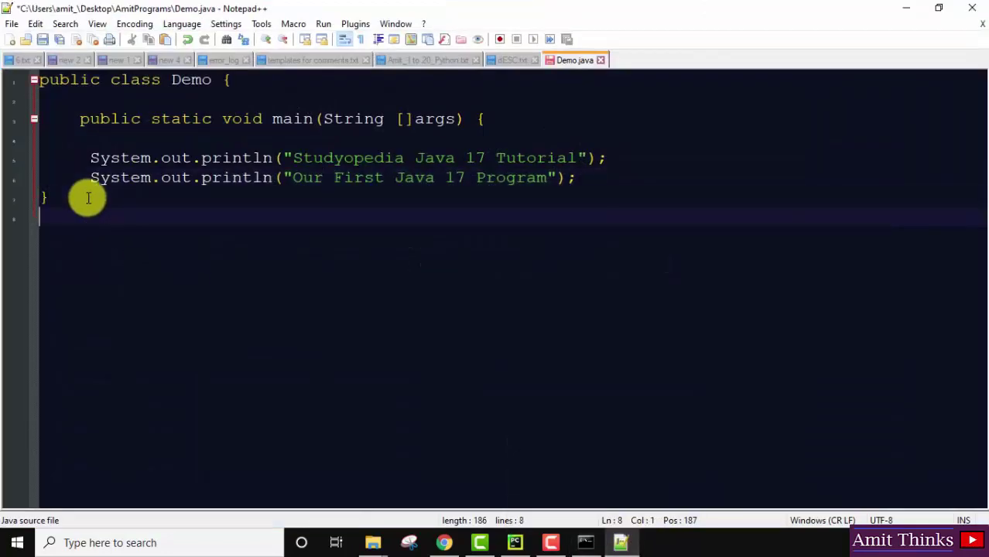
pyautogui.write('}')
pyautogui.press('Up')
pyautogui.press('Home')
pyautogui.press('Tab')
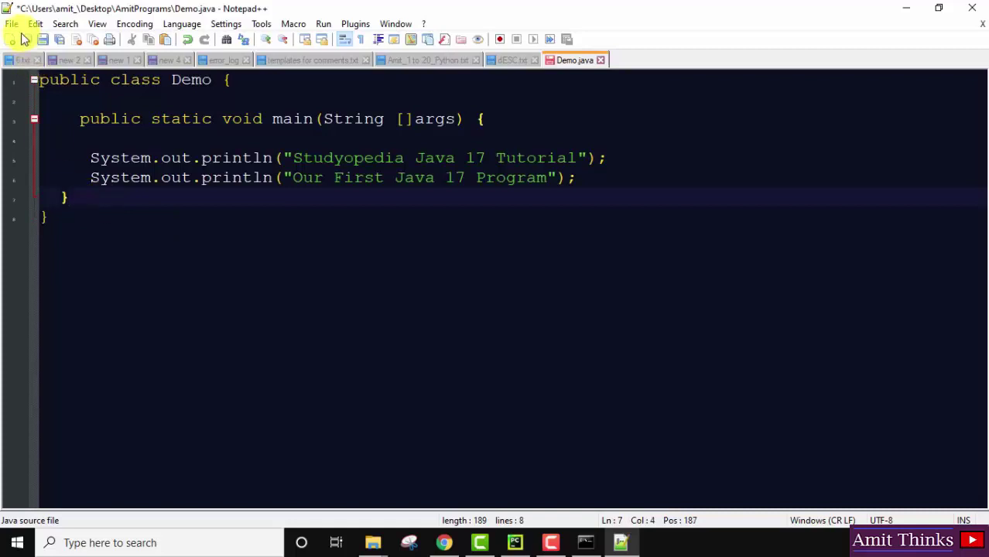
pyautogui.click(11, 24)
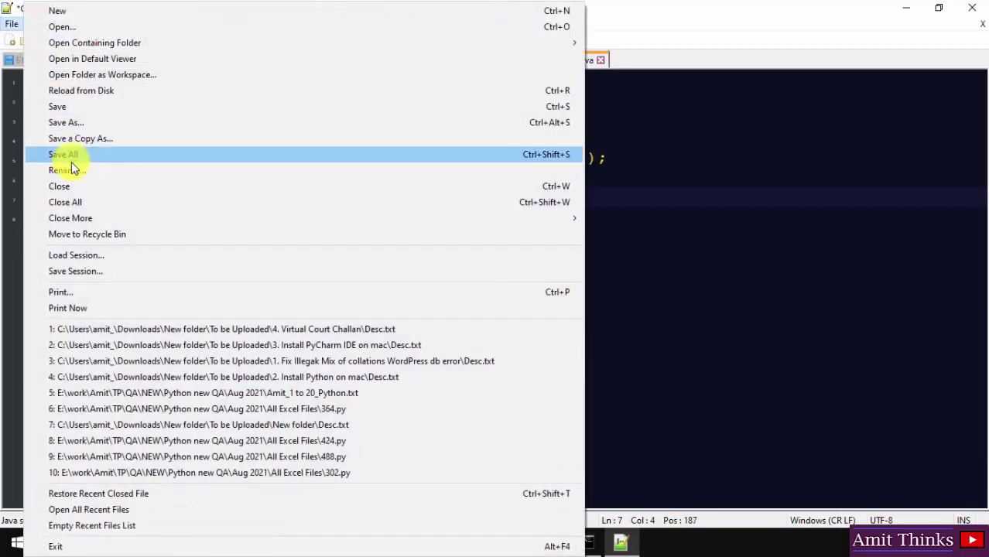
pyautogui.click(97, 107)
pyautogui.click(905, 8)
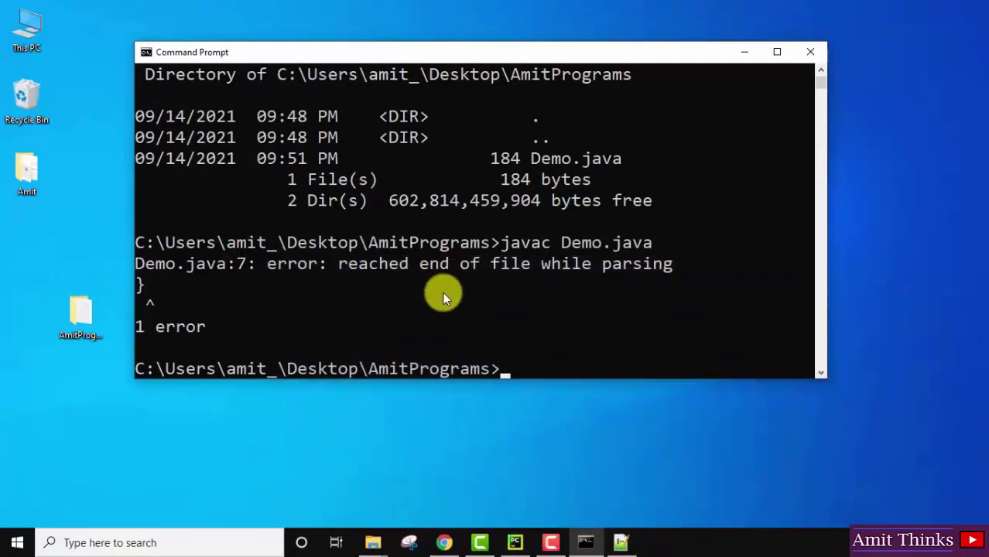
# Step: Recompile Demo.java cleanly and run java Demo, printing both Java 17 lines
pyautogui.press('Up')
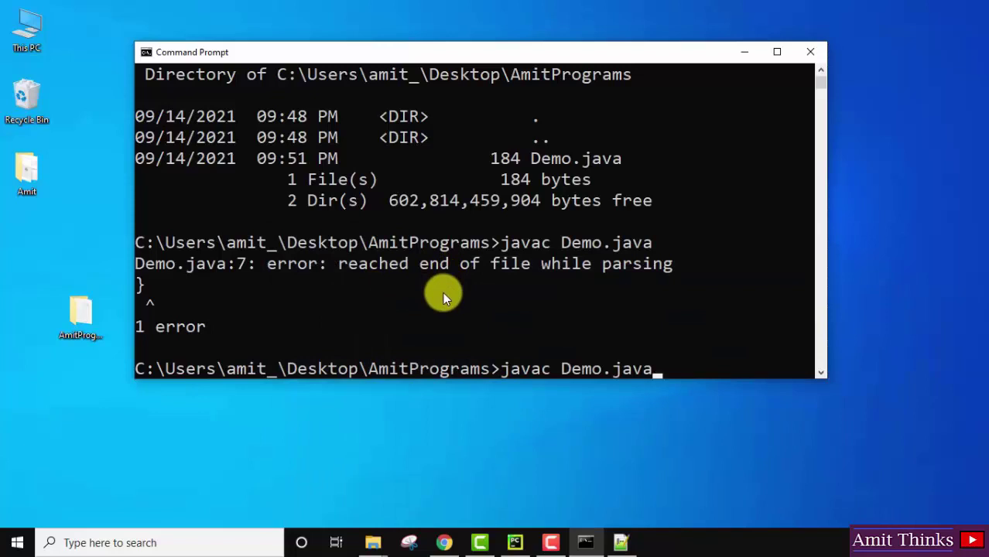
pyautogui.press('Return')
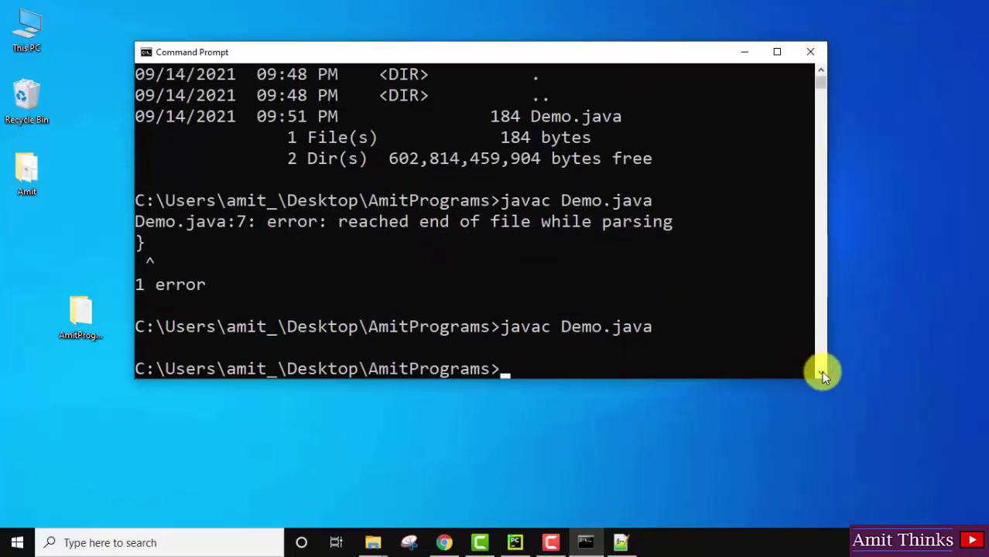
pyautogui.scroll(-3, 820, 371)
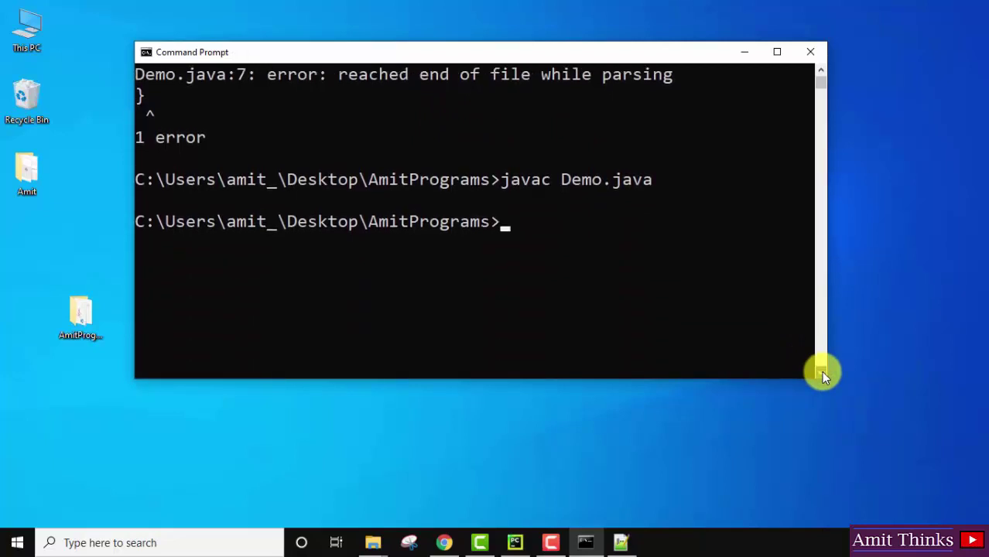
pyautogui.write('java')
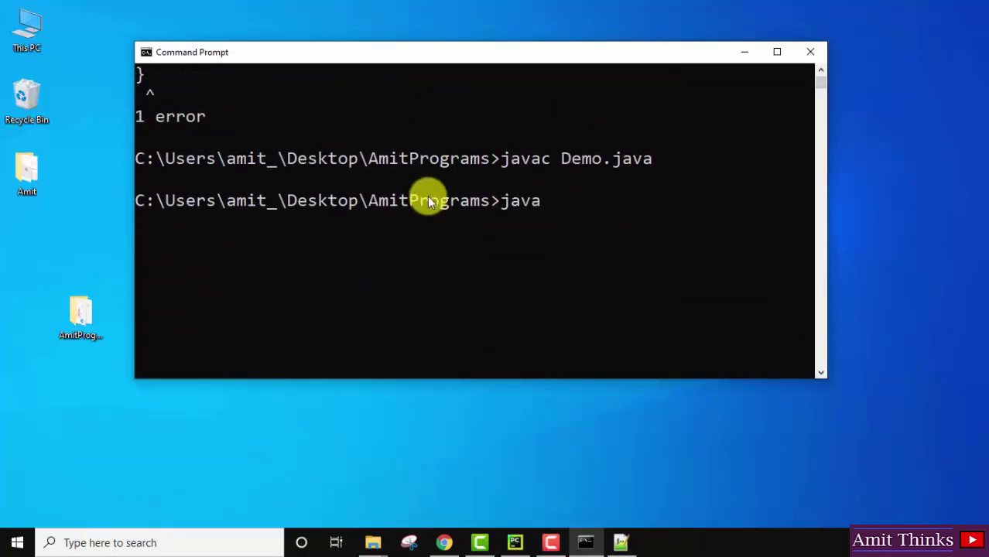
pyautogui.write(' Demo')
pyautogui.press('Return')
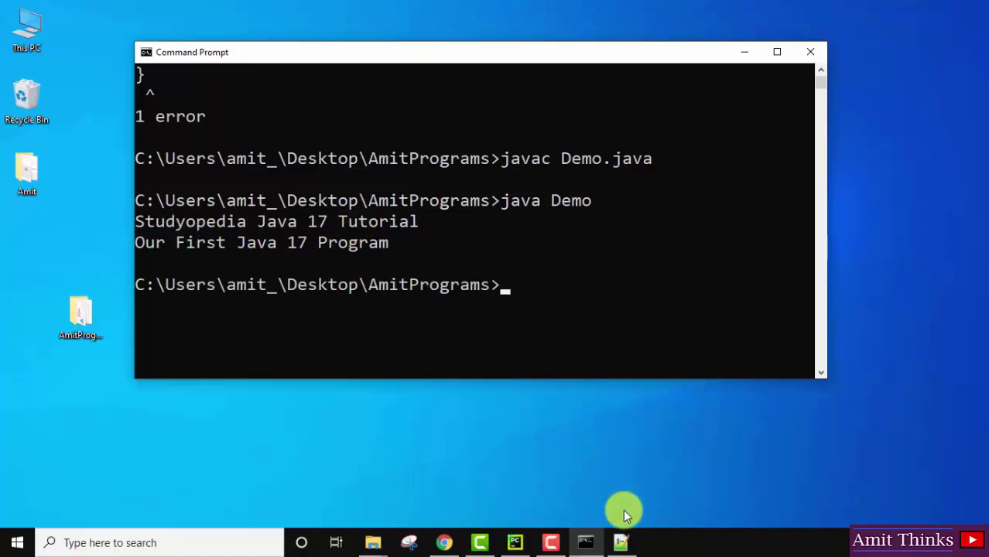
pyautogui.click(621, 542)
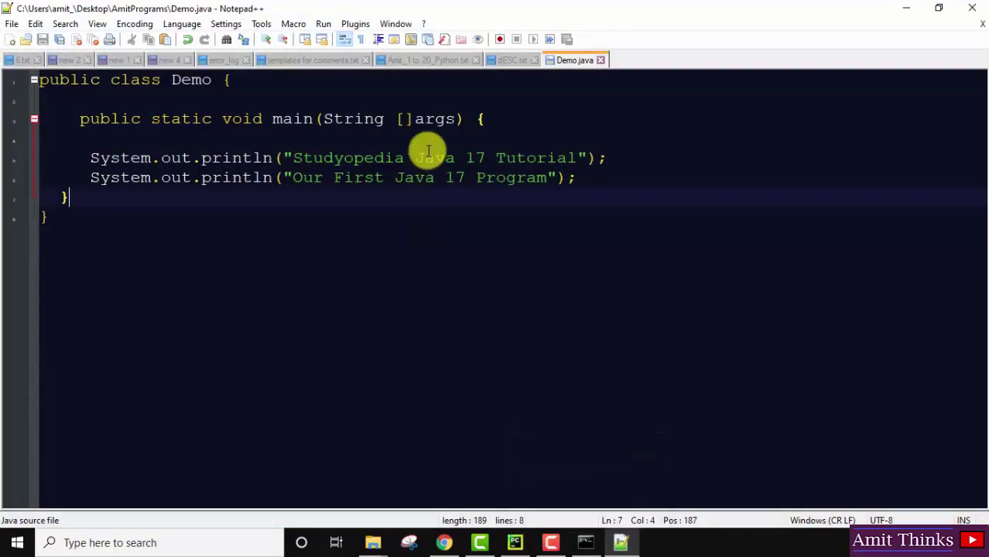
pyautogui.click(420, 158)
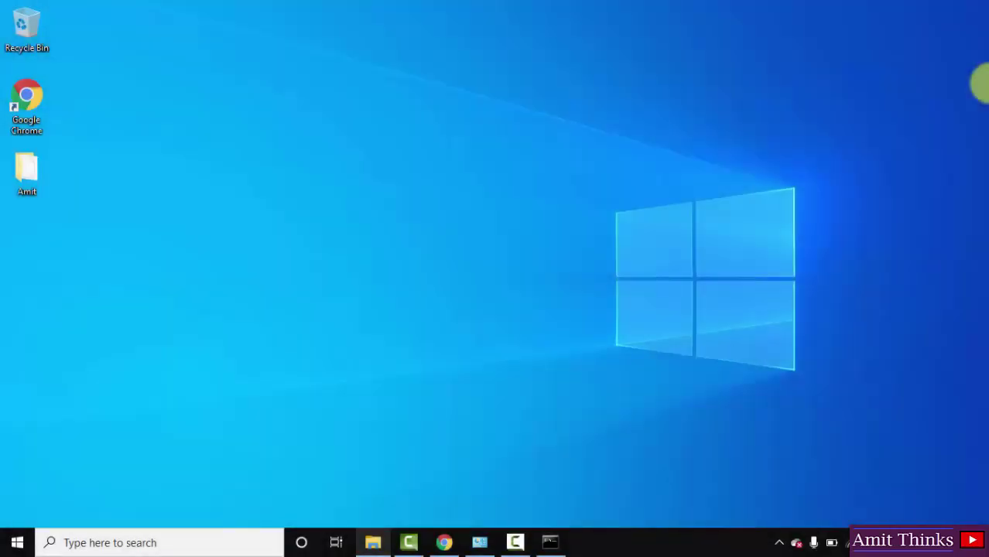